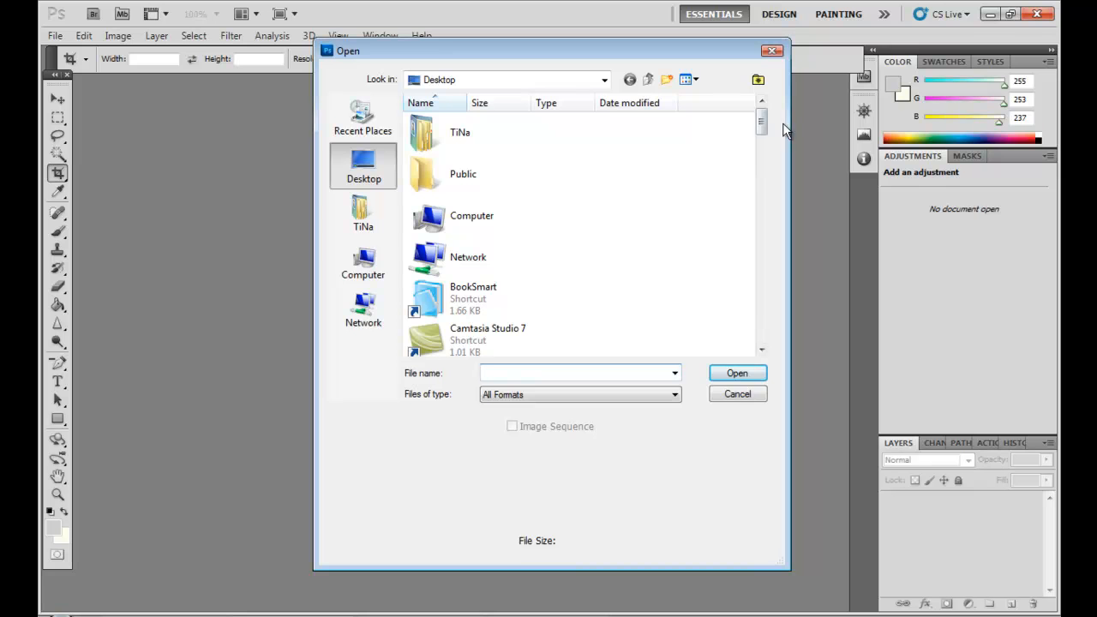
# Open the photo IMG_1339.JPG from the Desktop
pyautogui.moveTo(762, 124); pyautogui.dragTo(768, 263)
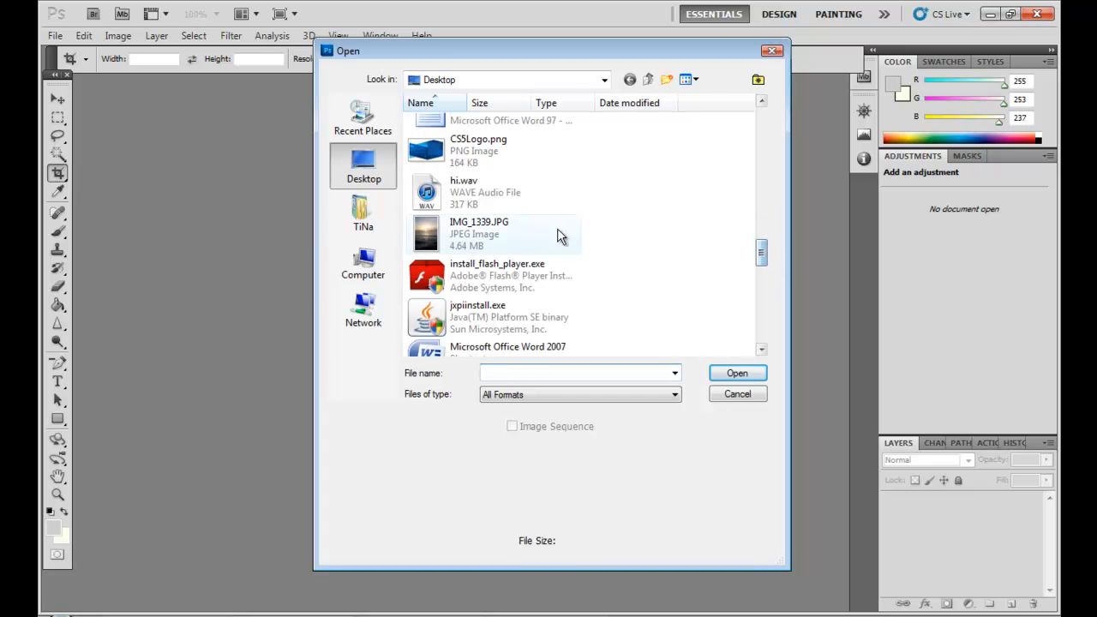
pyautogui.click(508, 229)
pyautogui.click(737, 377)
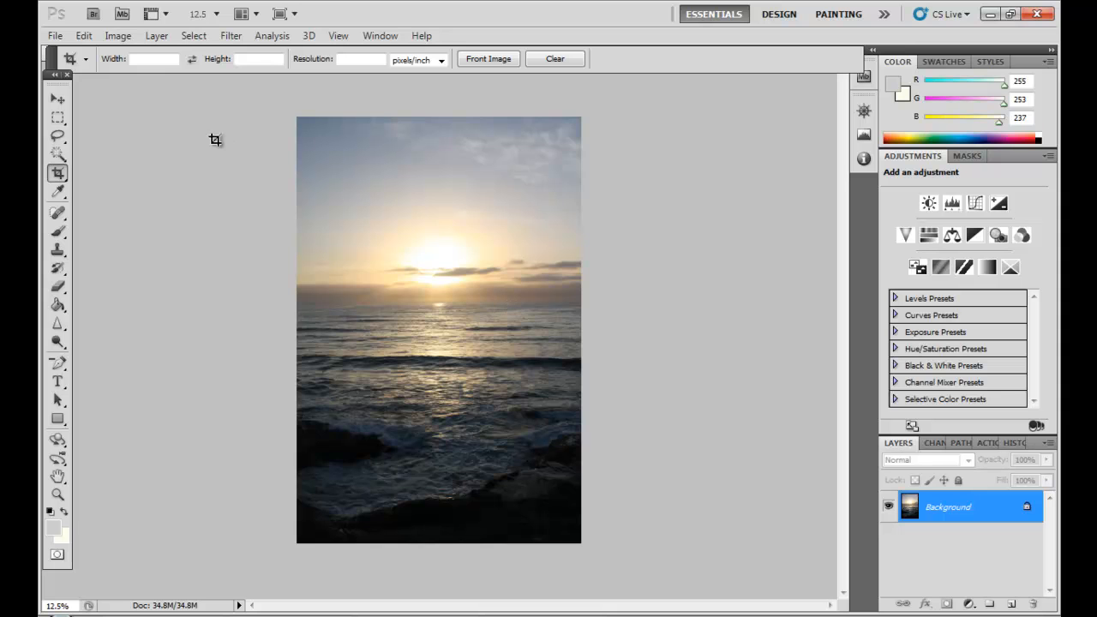
# Check the photo's pixel dimensions, document size and resolution in Image Size
pyautogui.click(120, 36)
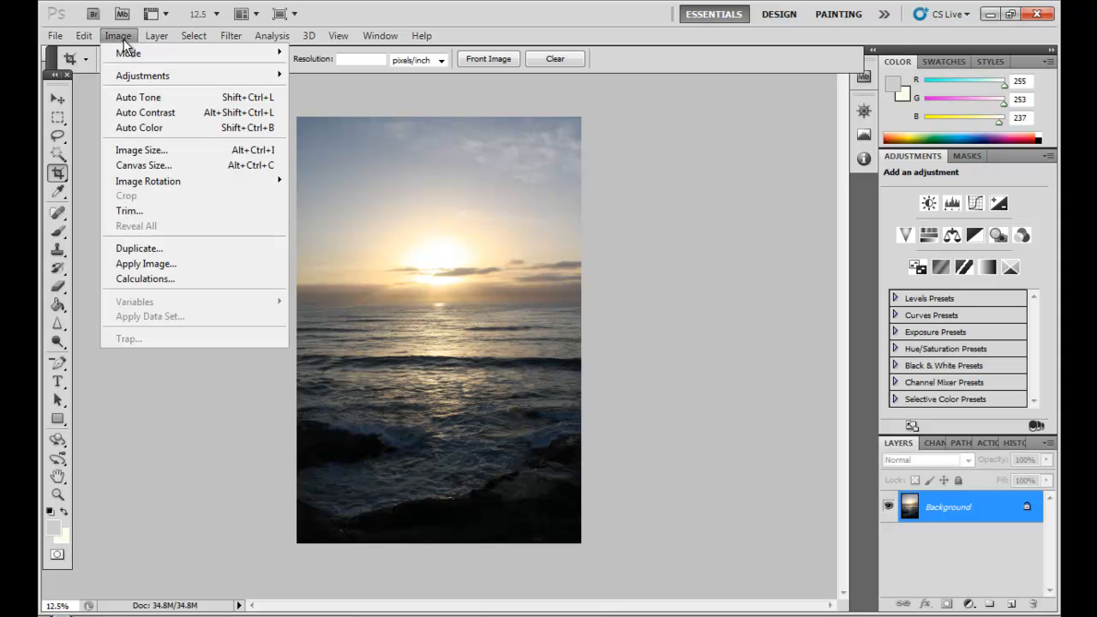
pyautogui.click(149, 150)
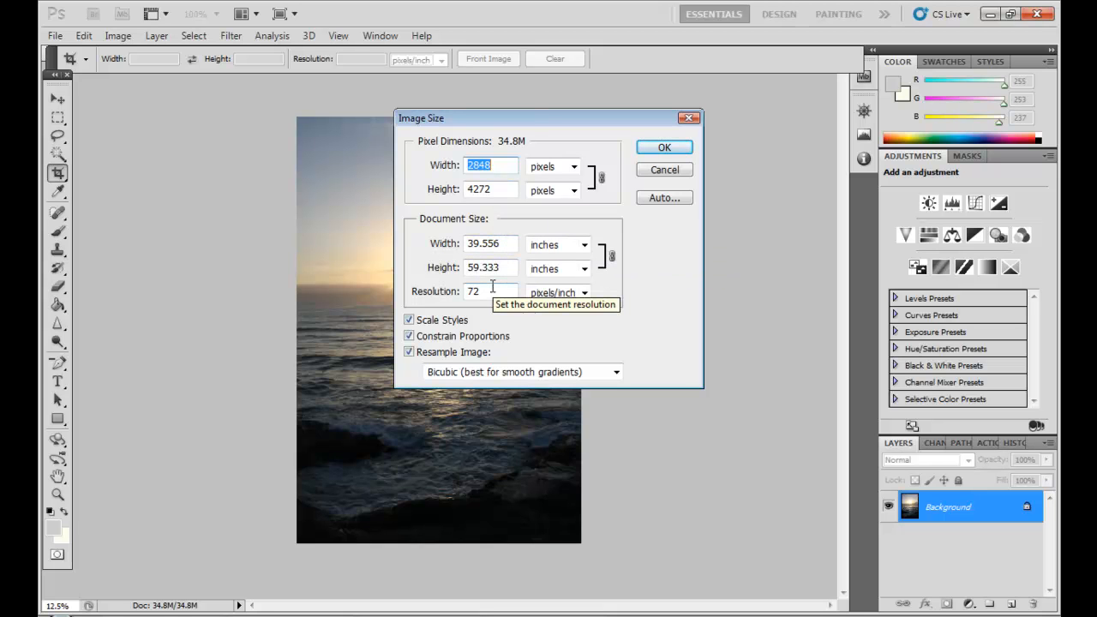
pyautogui.click(655, 145)
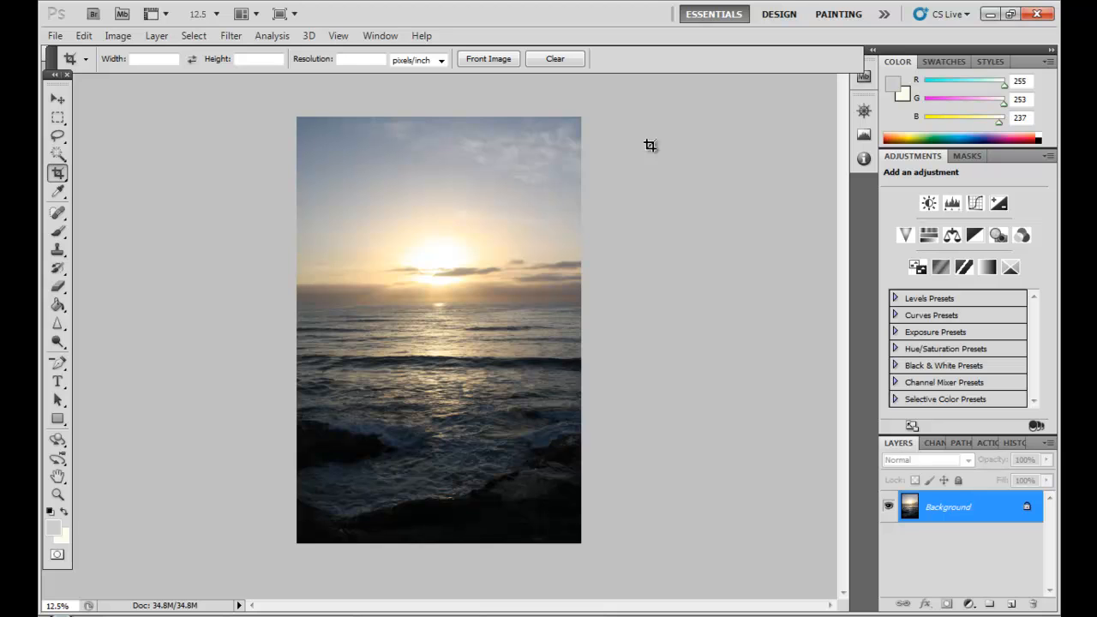
# Duplicate the Background layer and crop a thin, even border off all four sides of the photo
pyautogui.hotkey('ctrl', 'j')
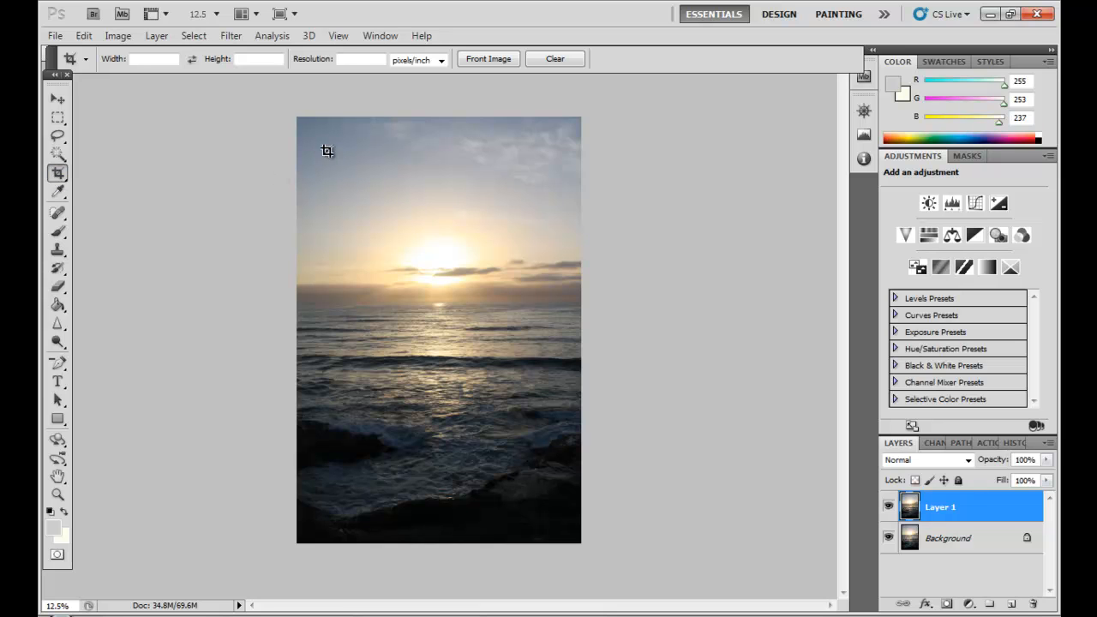
pyautogui.moveTo(311, 132); pyautogui.dragTo(568, 528)
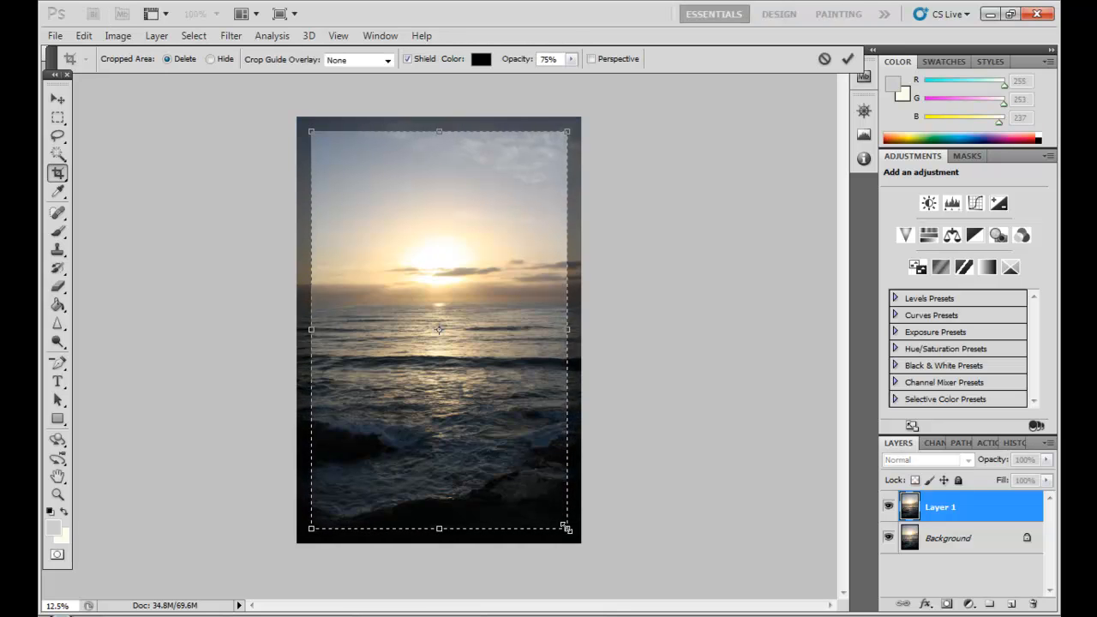
pyautogui.press('Return')
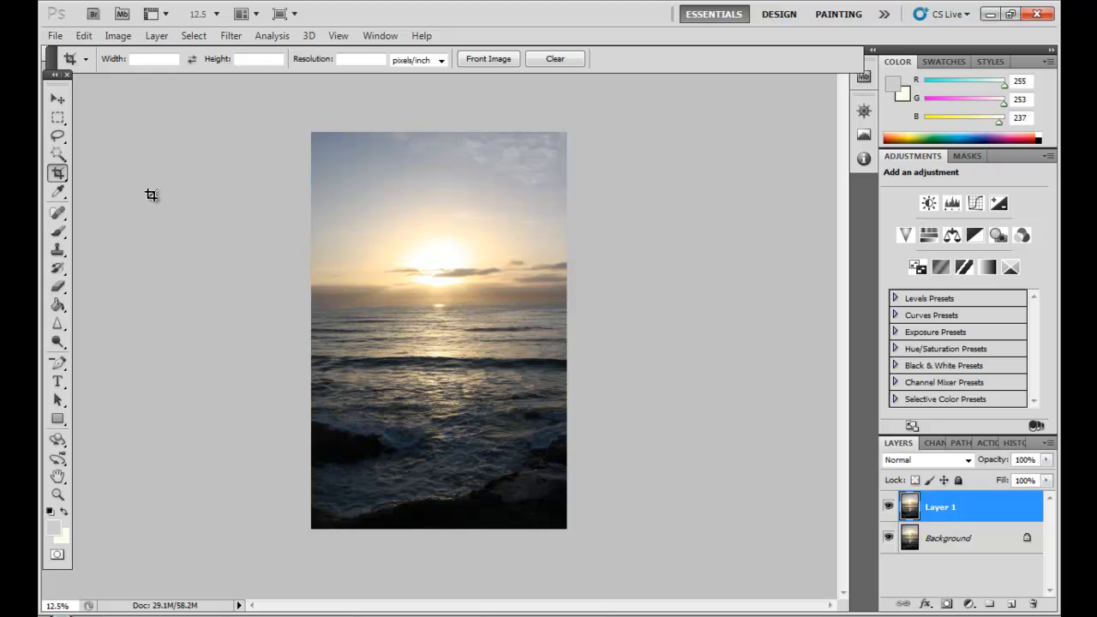
# Apply a Brightness/Contrast adjustment to the duplicated layer with brightness 9 and contrast 12
pyautogui.click(128, 35)
pyautogui.moveTo(130, 76)
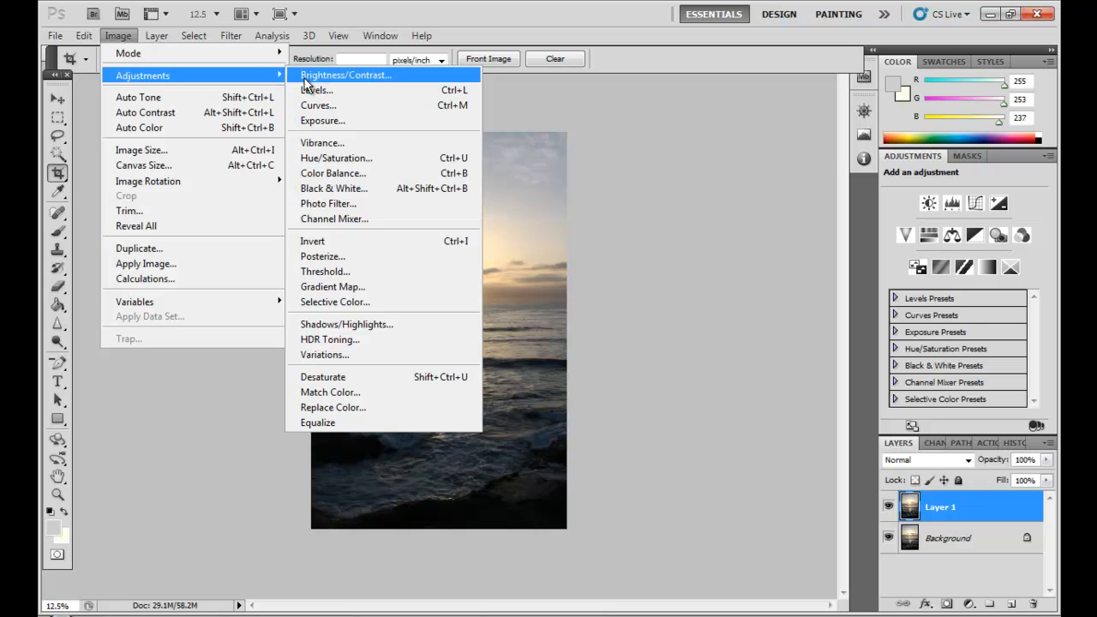
pyautogui.click(334, 75)
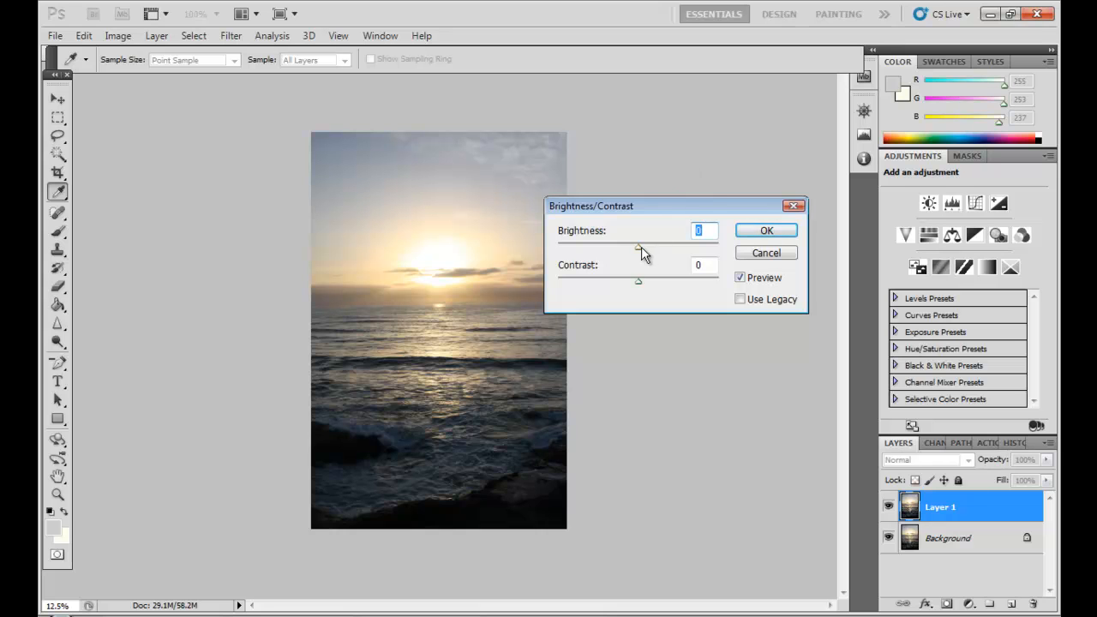
pyautogui.moveTo(639, 247); pyautogui.dragTo(648, 281)
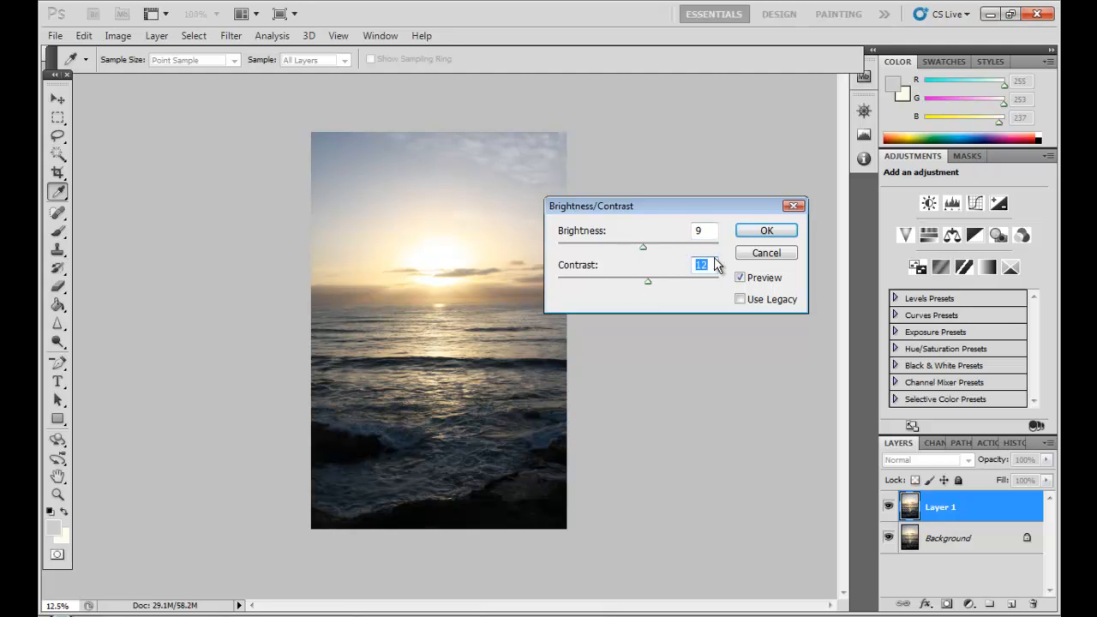
pyautogui.click(761, 230)
pyautogui.press('c')
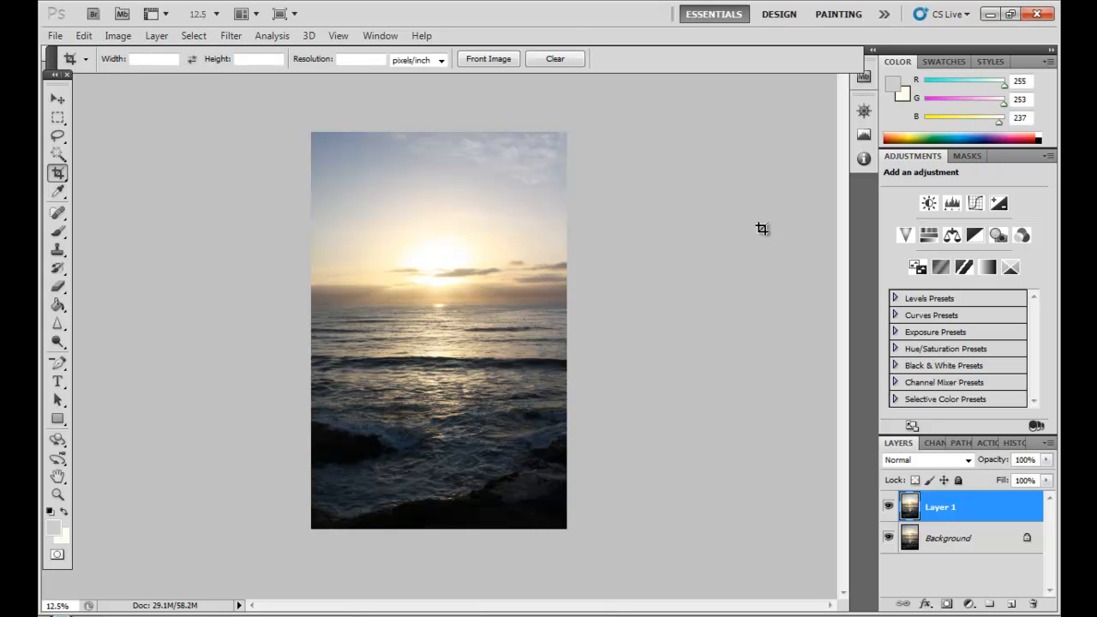
# Start a Levels adjustment and review the target shadow and target highlight colors of its eyedroppers
pyautogui.click(119, 38)
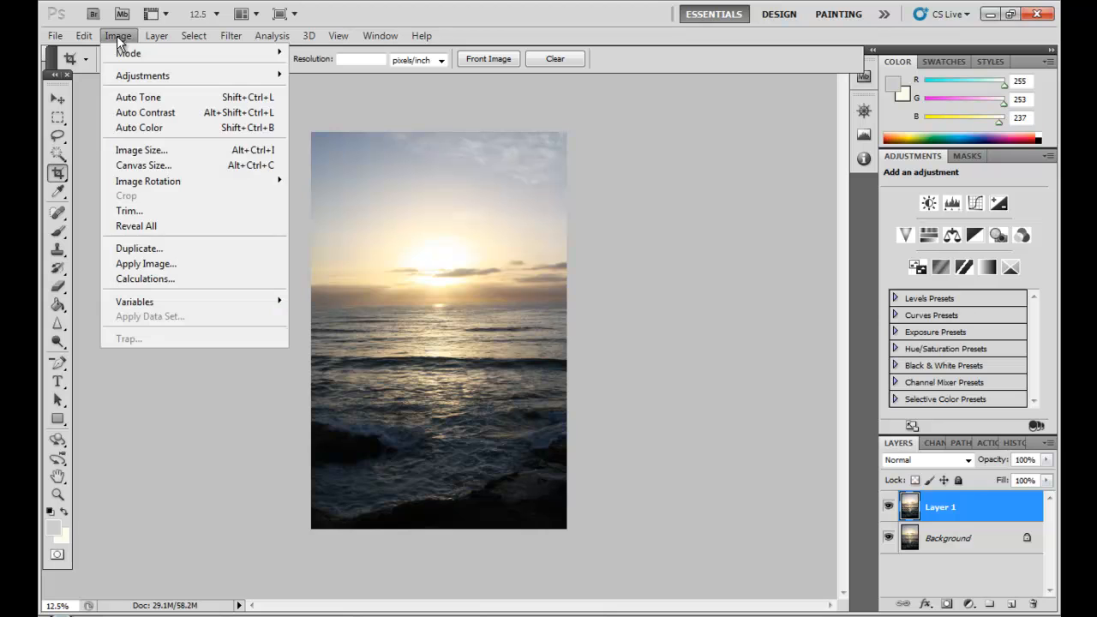
pyautogui.moveTo(126, 75)
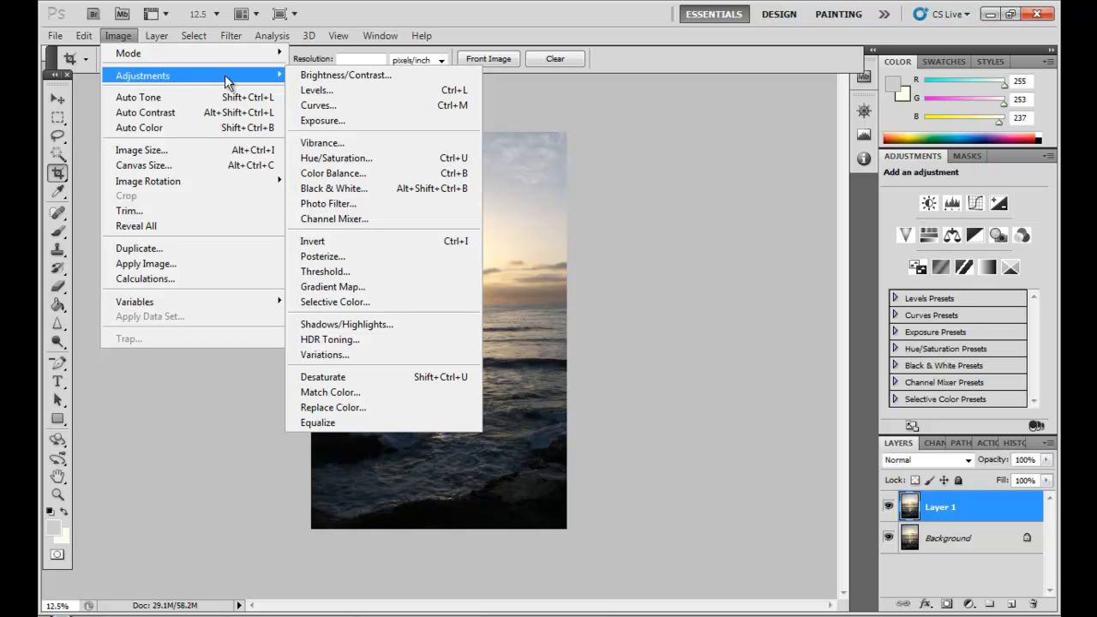
pyautogui.click(312, 91)
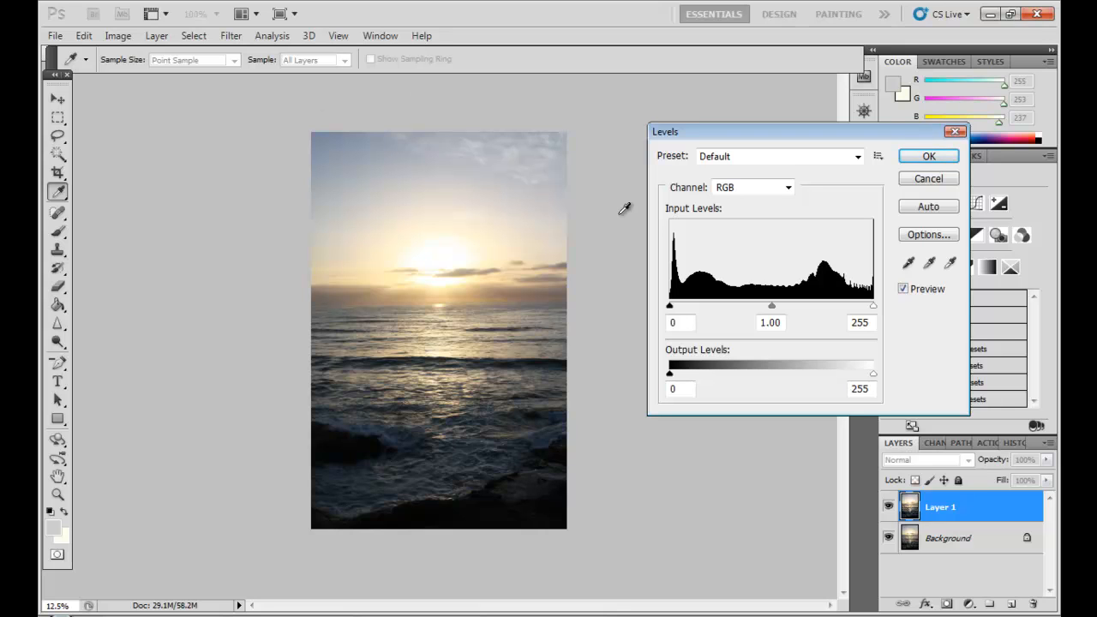
pyautogui.doubleClick(906, 264)
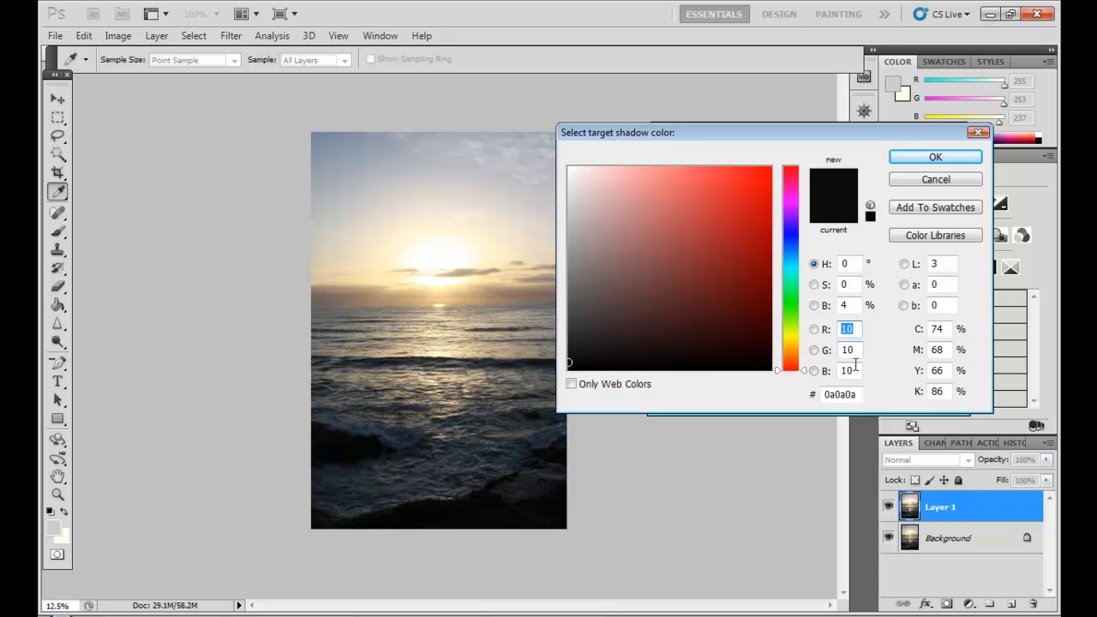
pyautogui.click(921, 157)
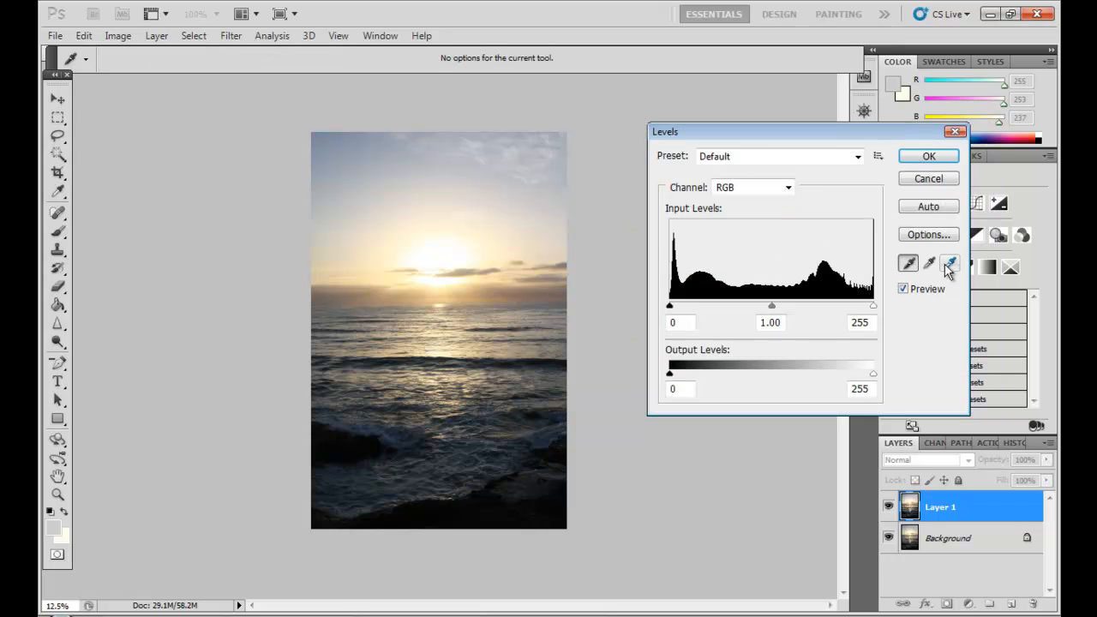
pyautogui.doubleClick(949, 266)
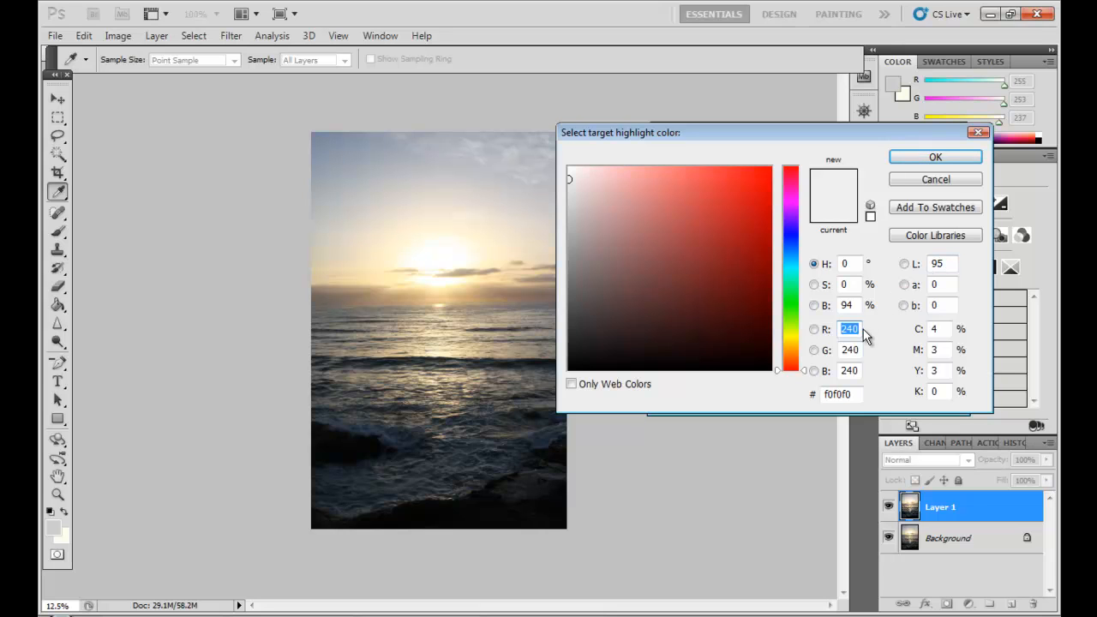
pyautogui.click(932, 158)
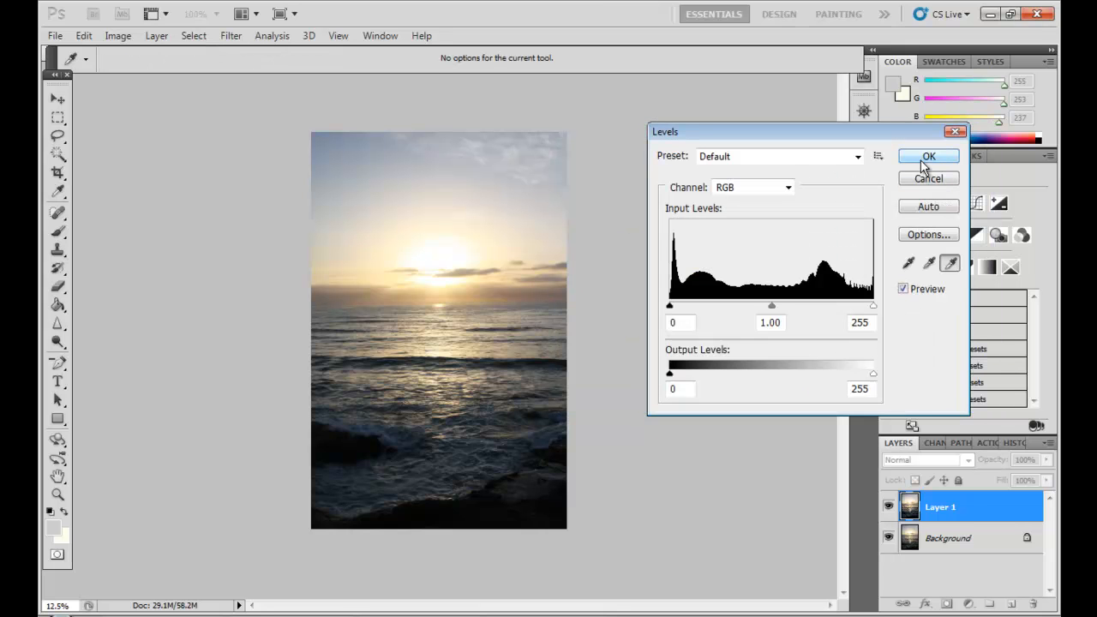
# Try a Levels correction with the black point sampled on the dark rocks and the white point on the upper-right clouds, and discard it
pyautogui.click(908, 264)
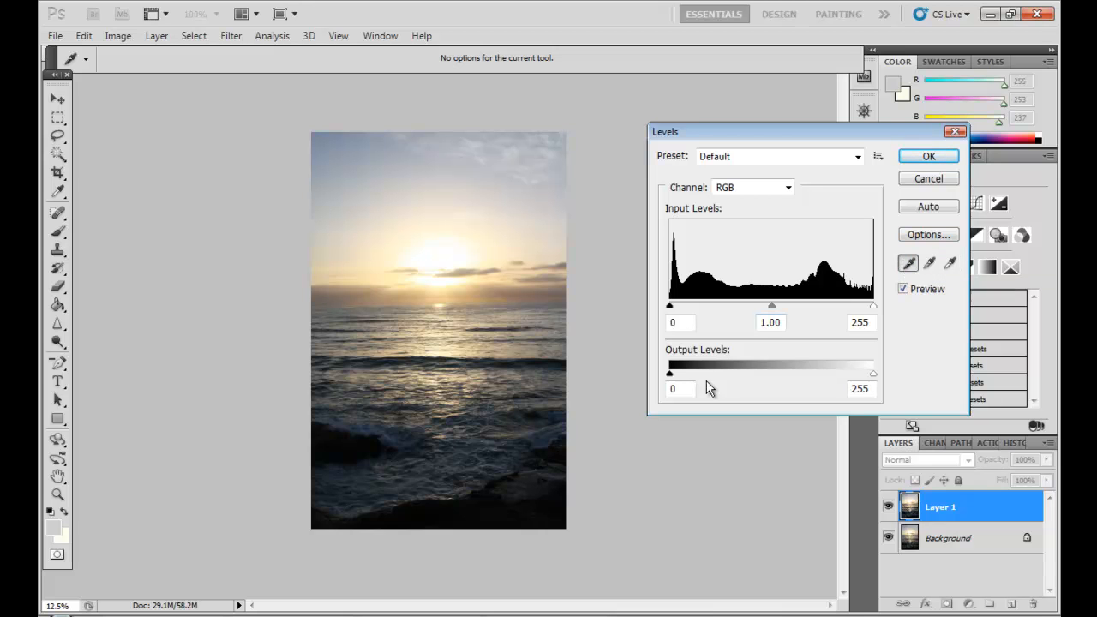
pyautogui.click(373, 438)
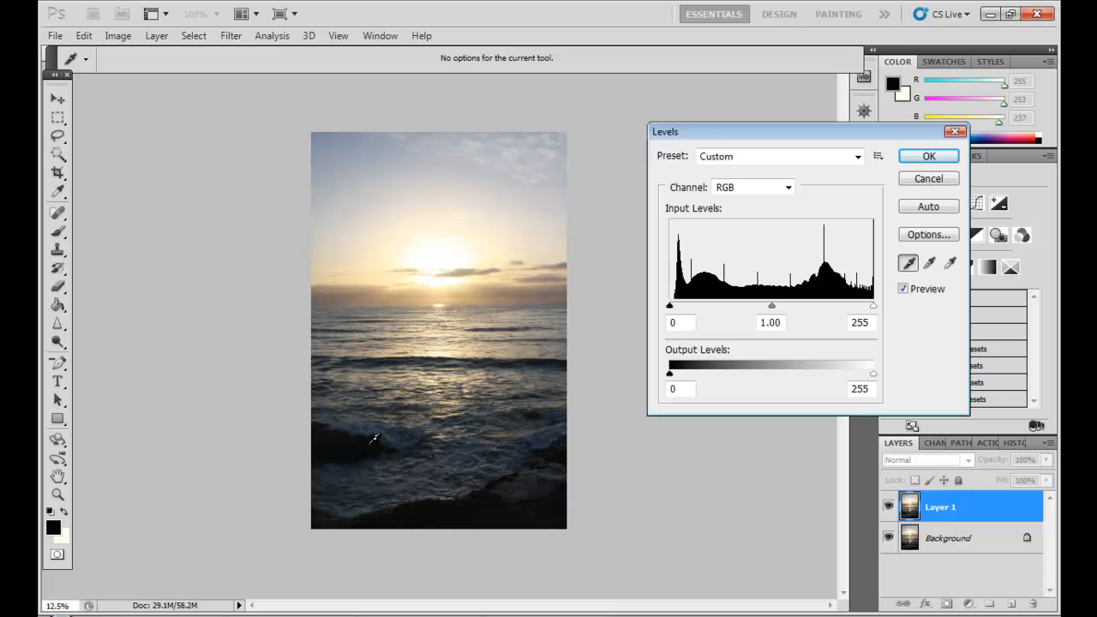
pyautogui.click(951, 264)
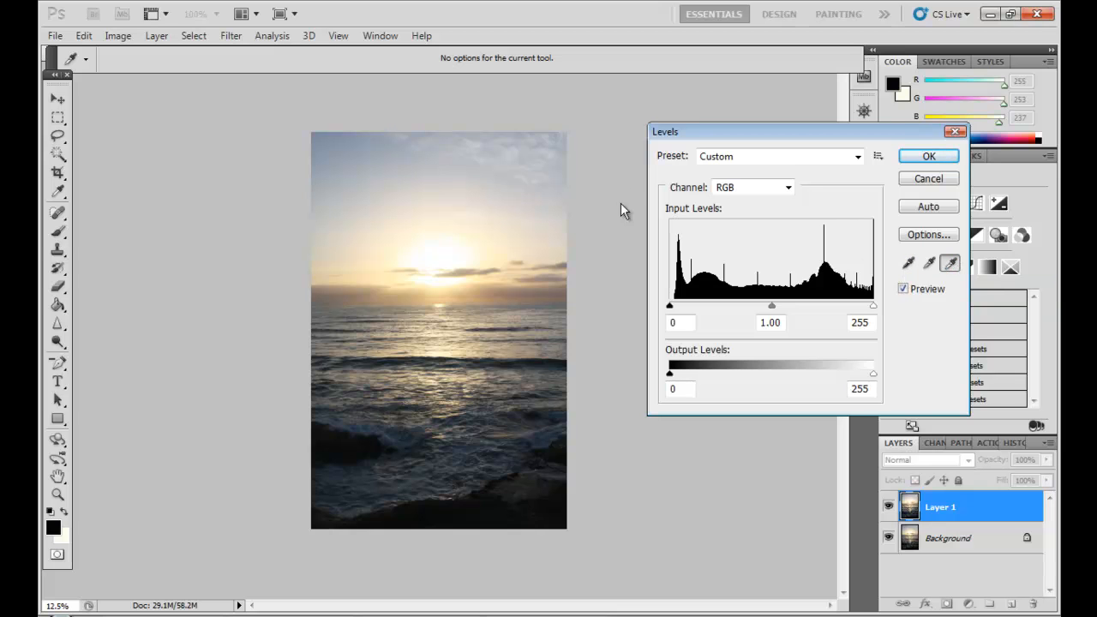
pyautogui.click(545, 149)
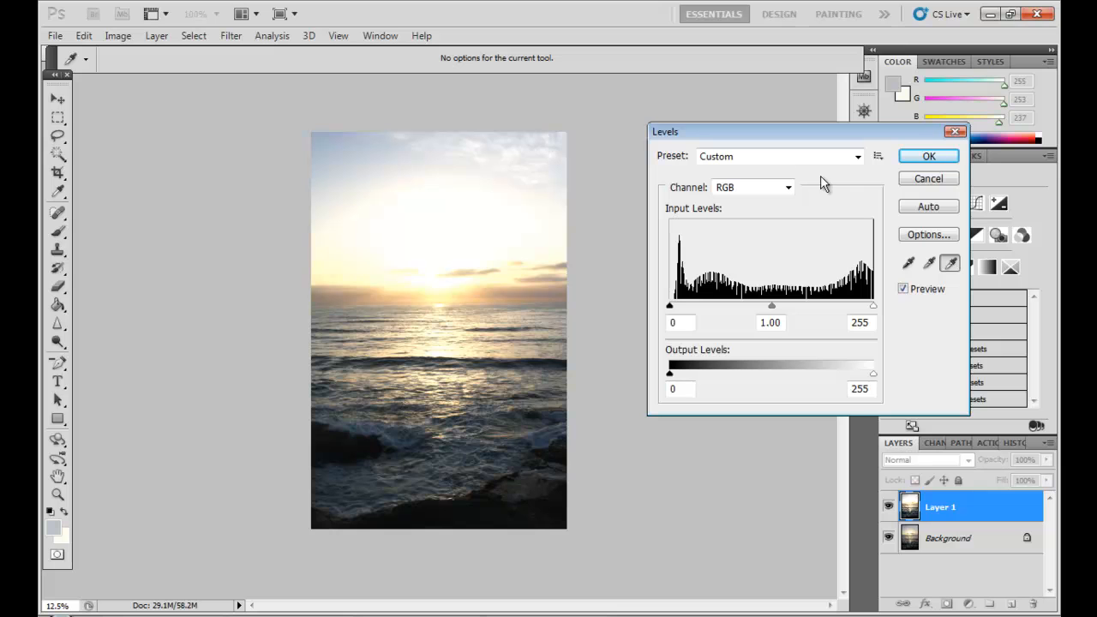
pyautogui.click(911, 181)
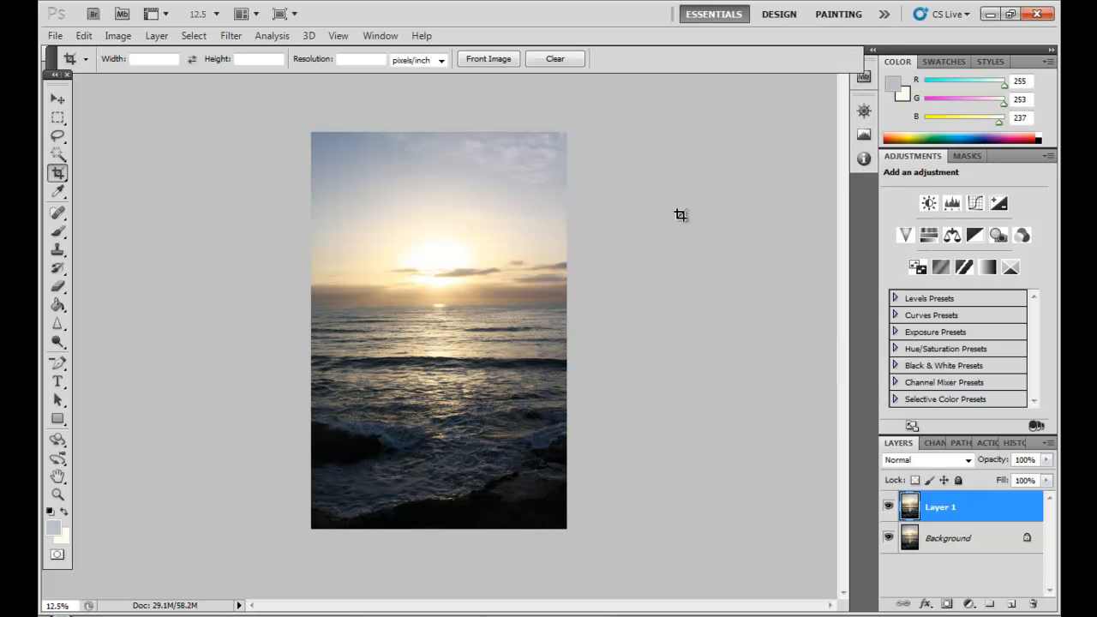
# Apply an Exposure adjustment to the duplicated layer with exposure +0.03 and gamma correction 0.93
pyautogui.click(118, 36)
pyautogui.moveTo(125, 77)
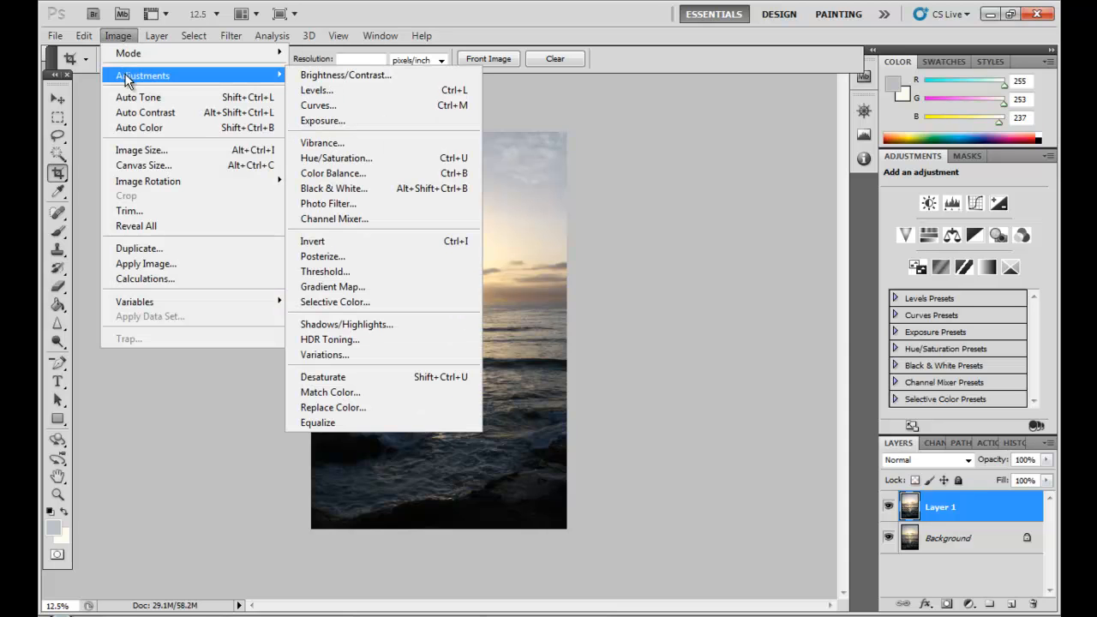
pyautogui.click(326, 121)
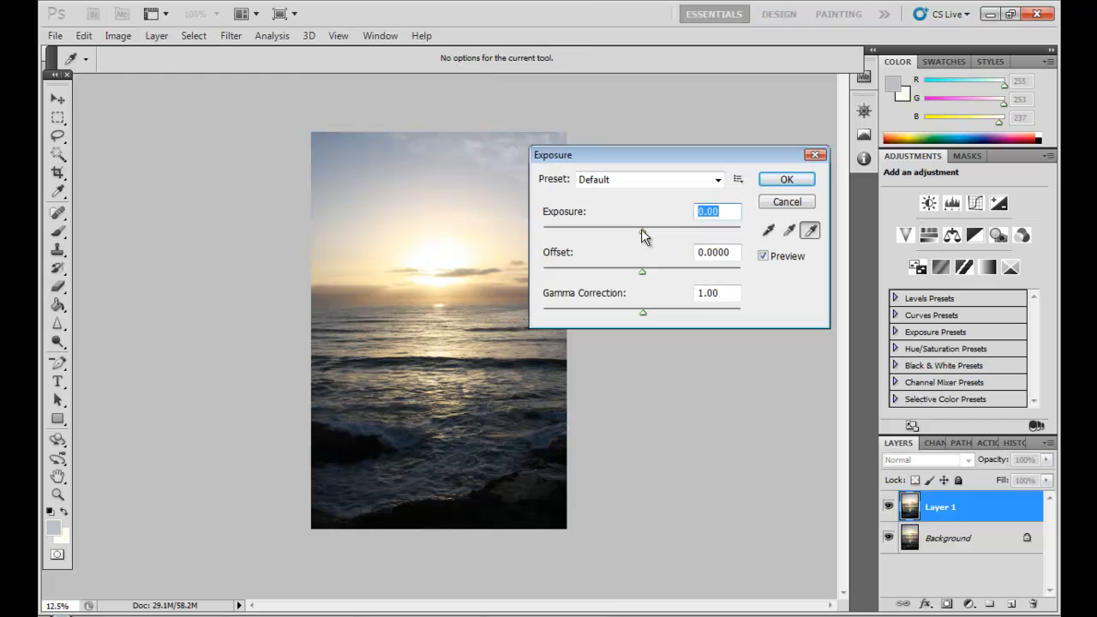
pyautogui.moveTo(641, 229)
pyautogui.mouseDown()
pyautogui.moveTo(655, 230)
pyautogui.moveTo(642, 233)
pyautogui.mouseUp()
pyautogui.moveTo(645, 313); pyautogui.dragTo(648, 317)
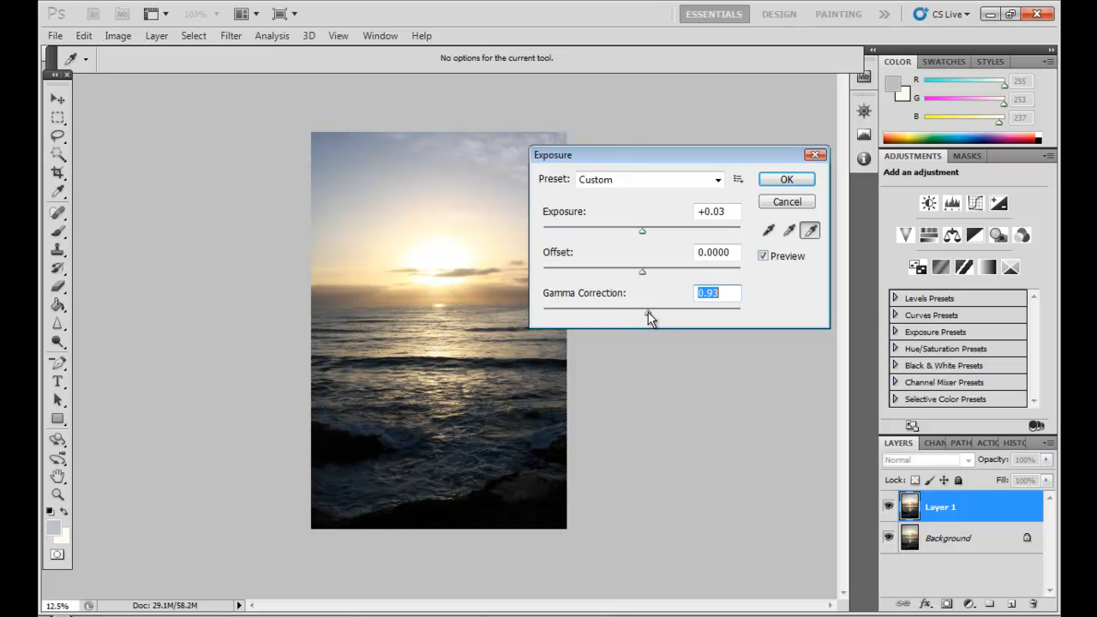
pyautogui.click(781, 183)
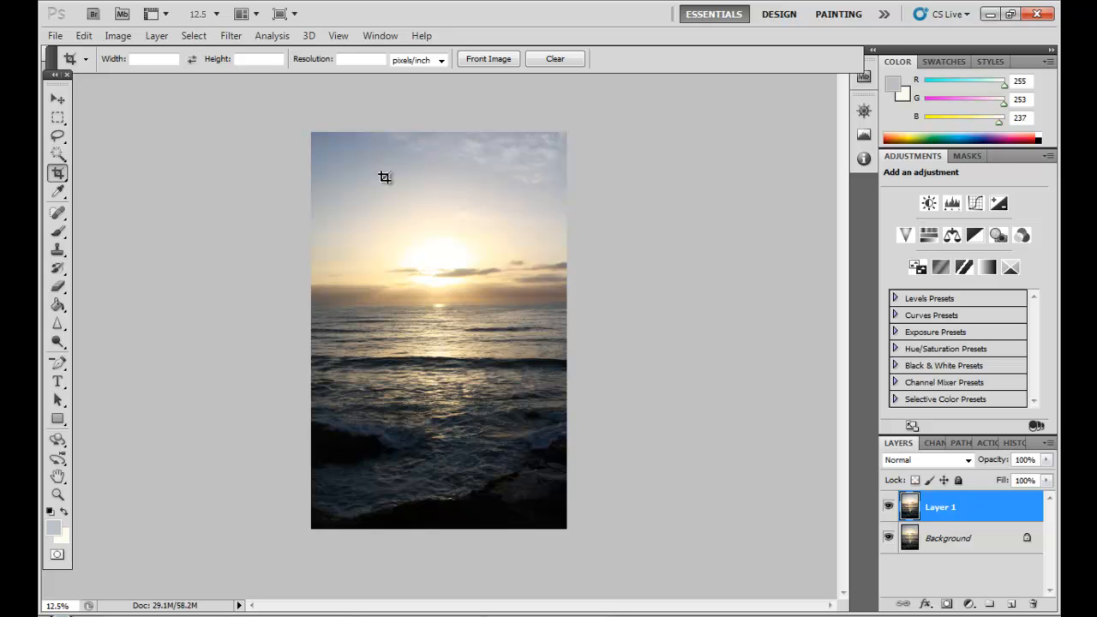
# Apply a Vibrance adjustment to the duplicated layer with vibrance +21 and a similarly raised saturation
pyautogui.click(118, 37)
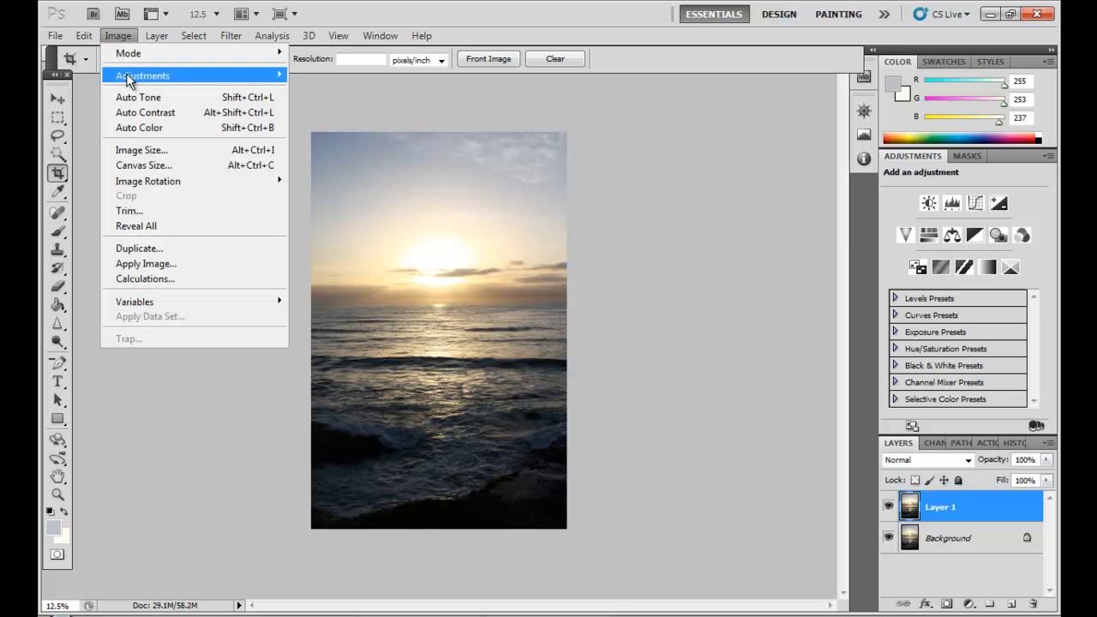
pyautogui.moveTo(127, 78)
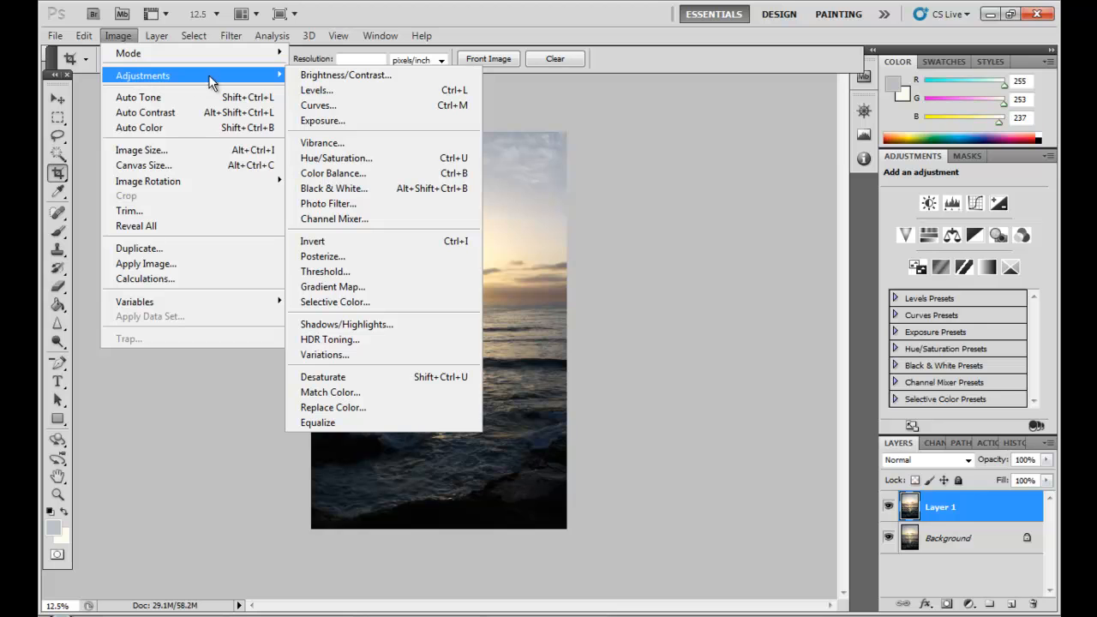
pyautogui.click(321, 146)
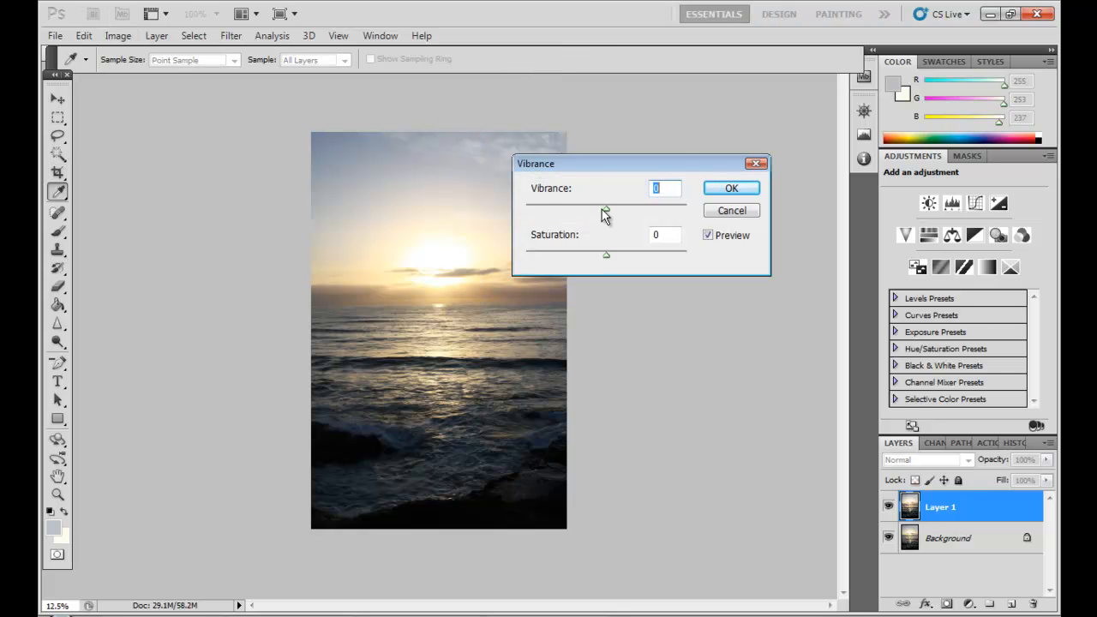
pyautogui.moveTo(604, 208); pyautogui.dragTo(623, 208)
pyautogui.moveTo(605, 256); pyautogui.dragTo(624, 254)
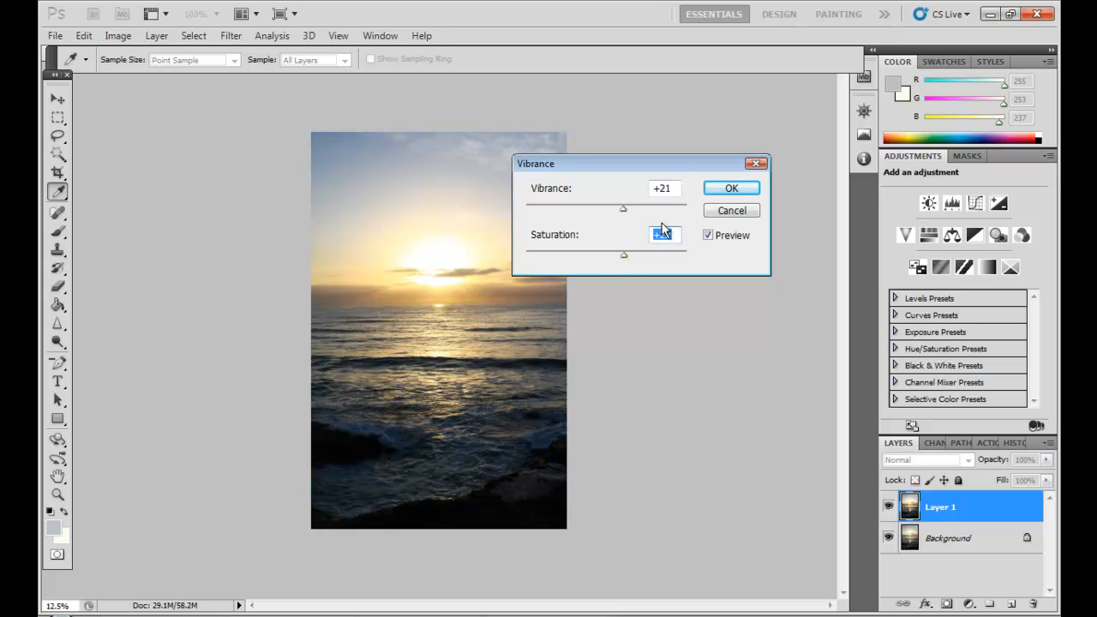
pyautogui.click(731, 189)
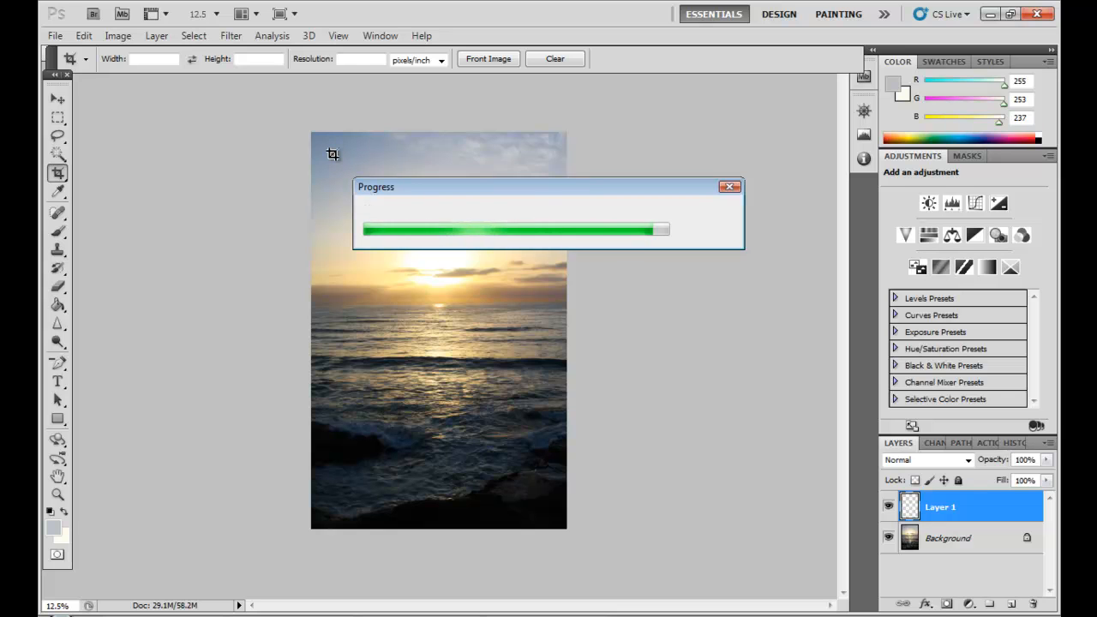
# Apply a Hue/Saturation adjustment to the duplicated layer that shifts the hue of the yellows to +1
pyautogui.click(114, 35)
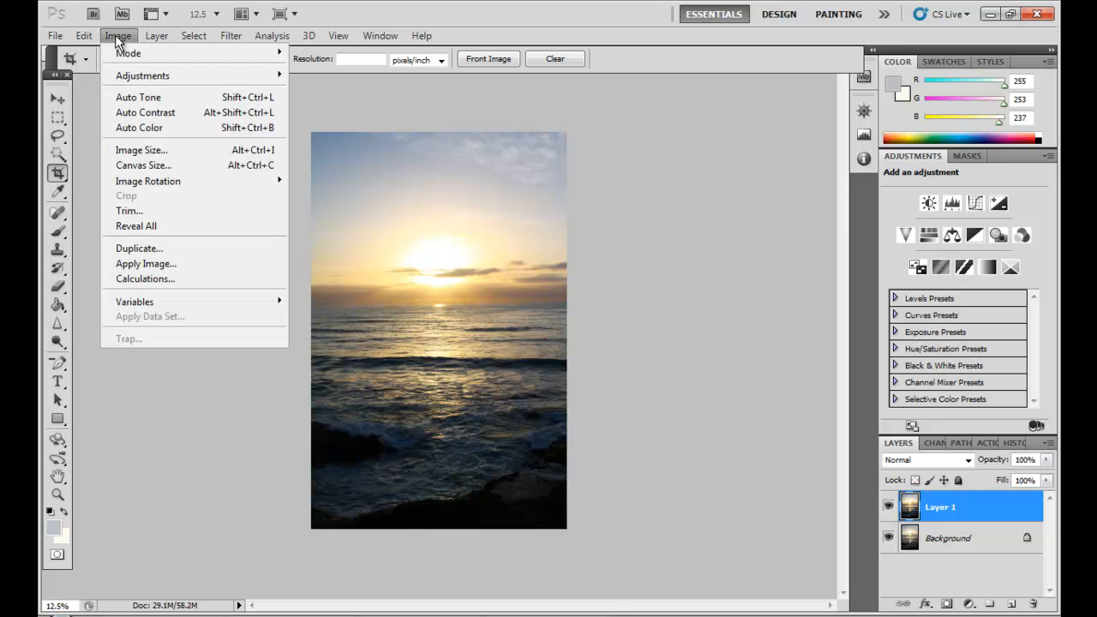
pyautogui.moveTo(125, 76)
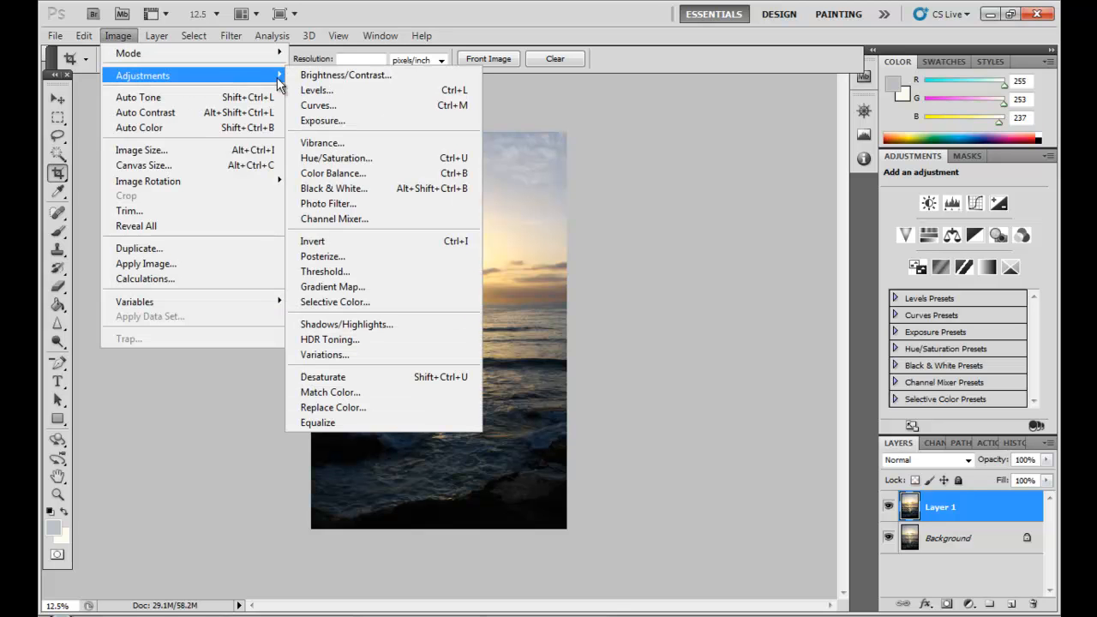
pyautogui.click(314, 158)
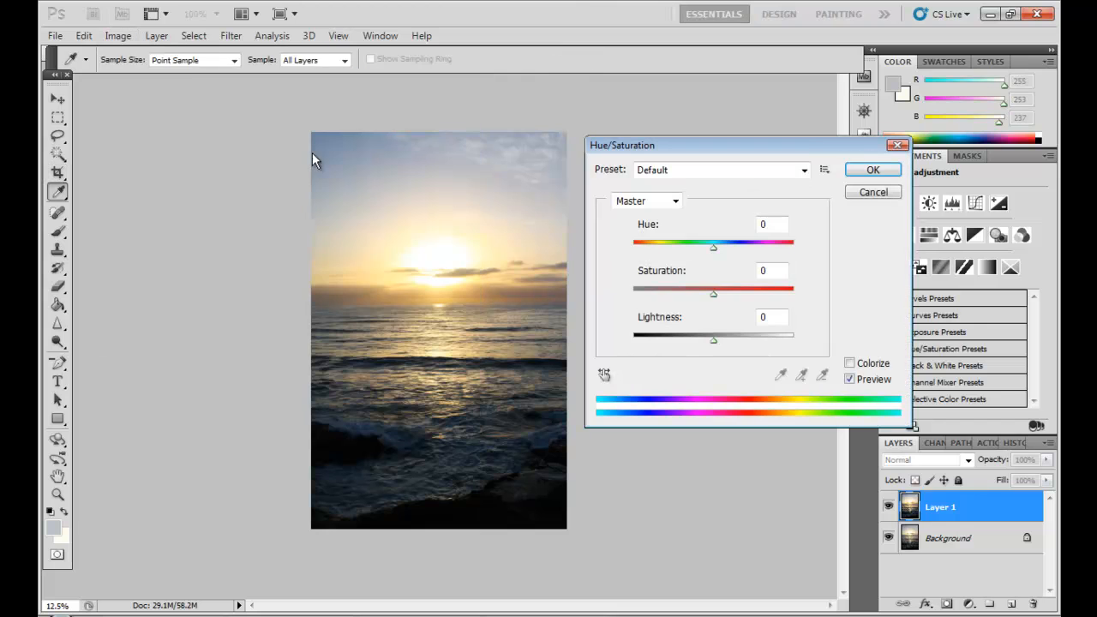
pyautogui.click(674, 202)
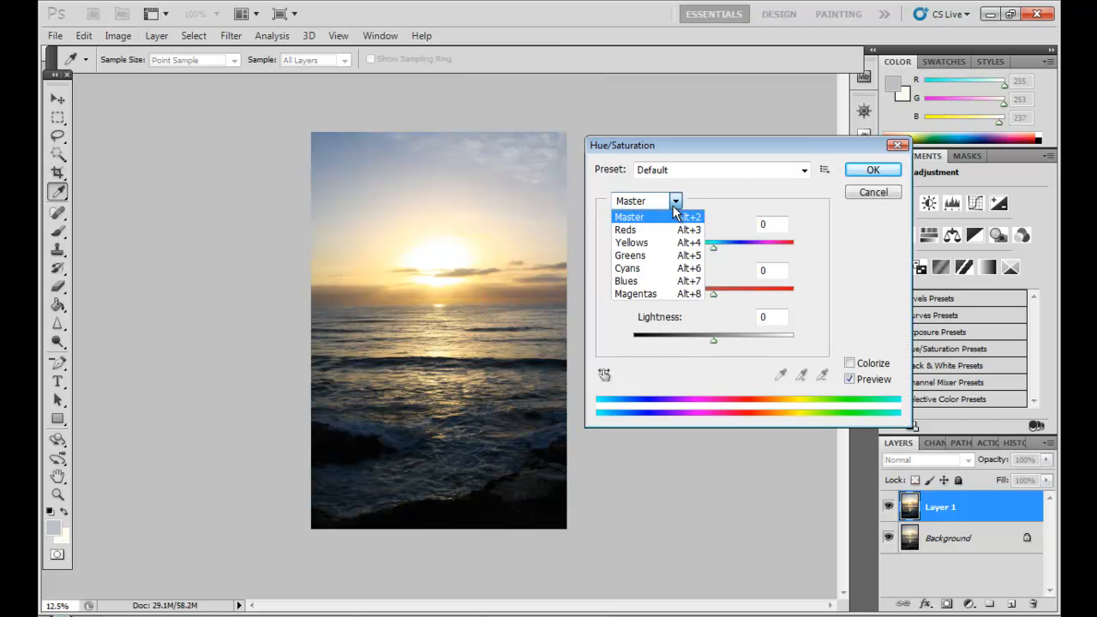
pyautogui.click(644, 246)
pyautogui.moveTo(714, 249)
pyautogui.mouseDown()
pyautogui.moveTo(731, 250)
pyautogui.moveTo(691, 251)
pyautogui.moveTo(714, 248)
pyautogui.mouseUp()
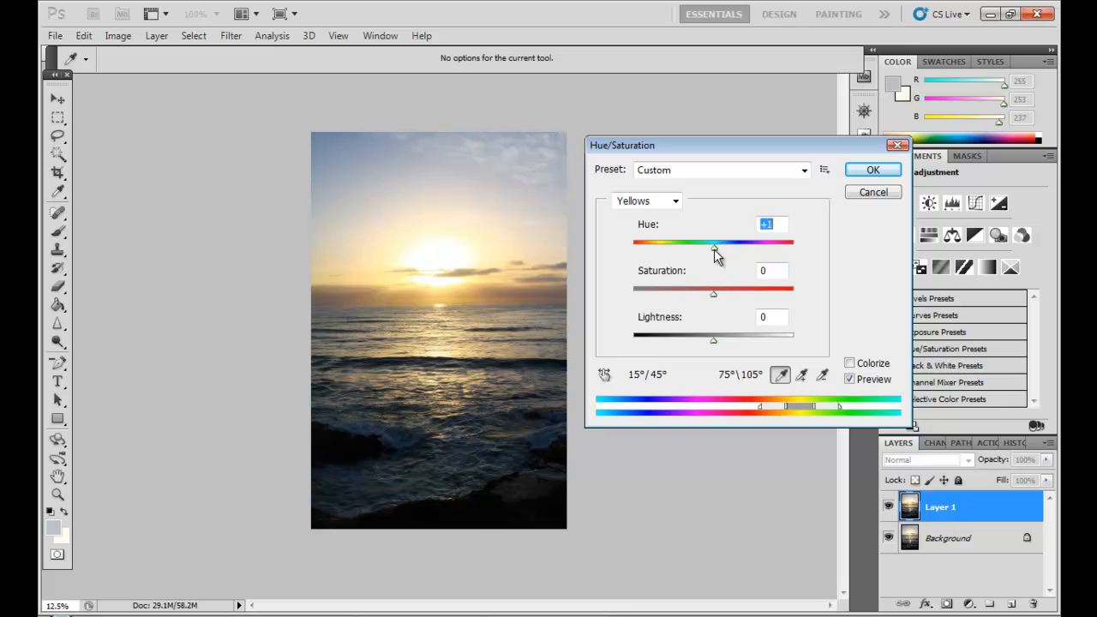
pyautogui.click(855, 176)
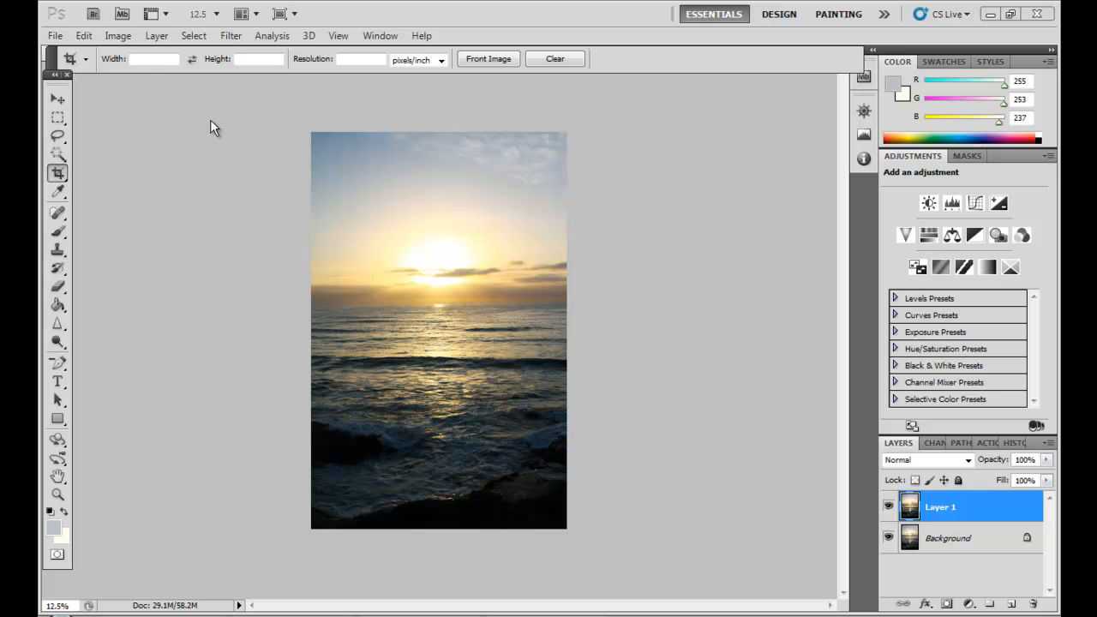
pyautogui.click(118, 36)
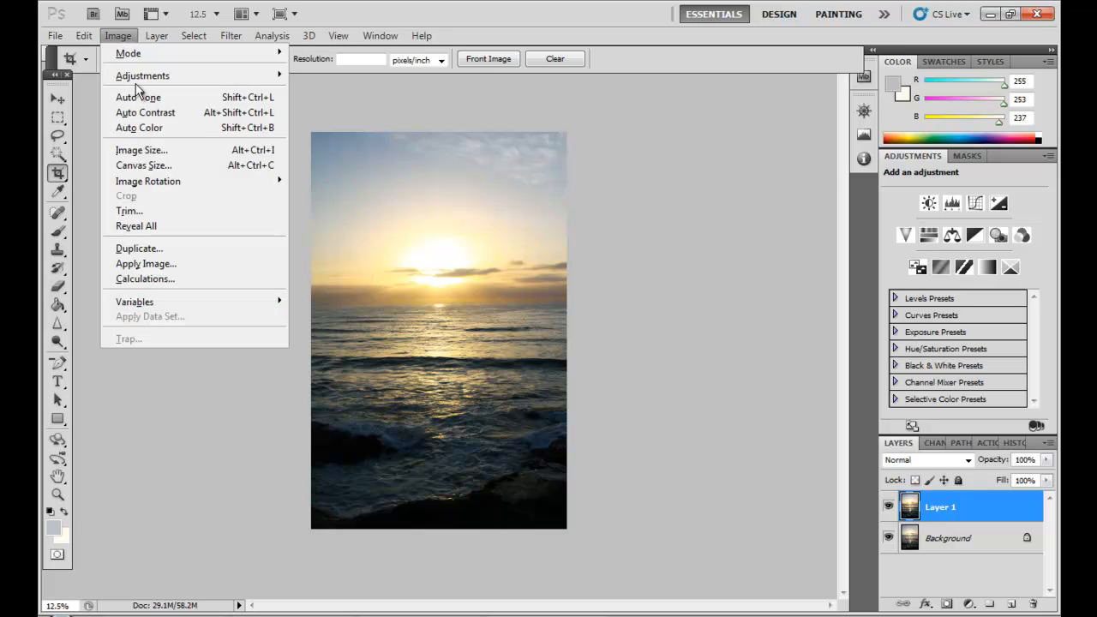
pyautogui.moveTo(136, 81)
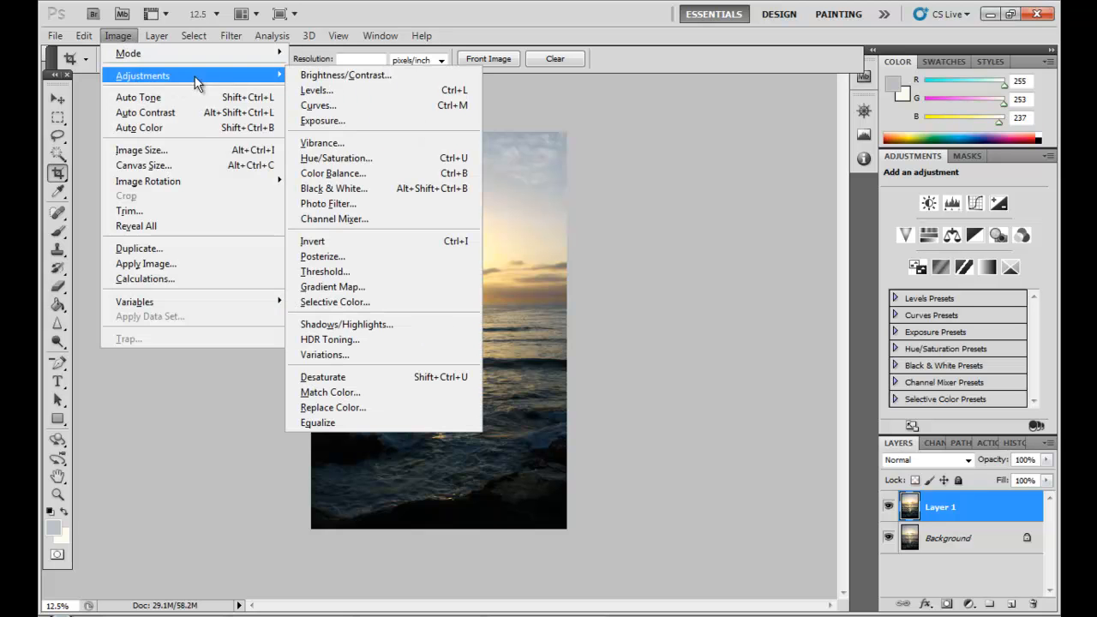
pyautogui.click(324, 174)
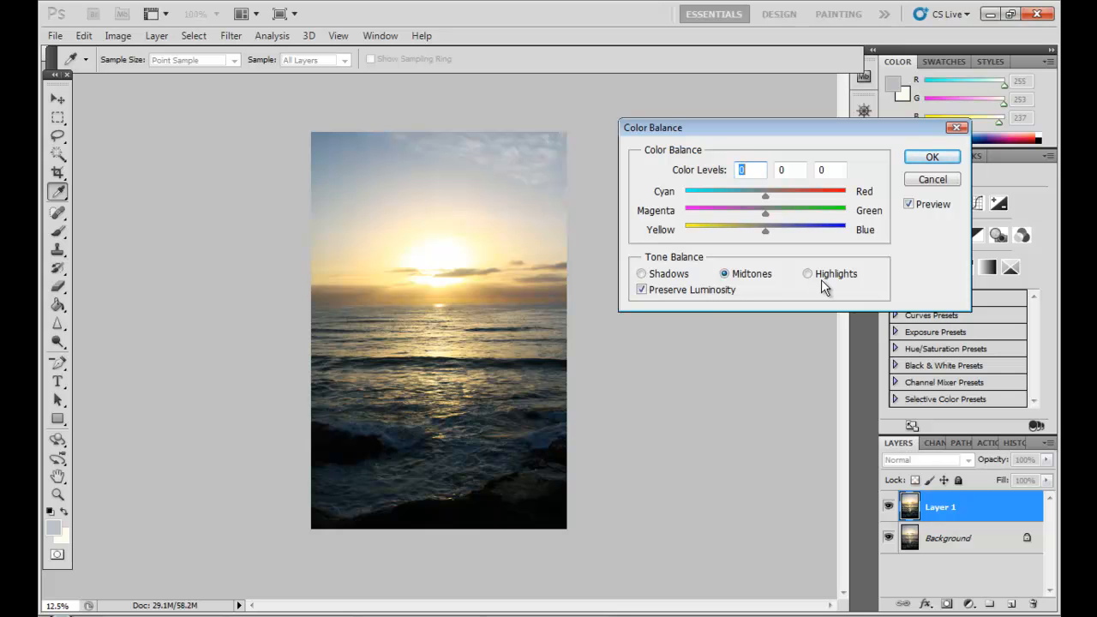
pyautogui.click(922, 181)
pyautogui.press('c')
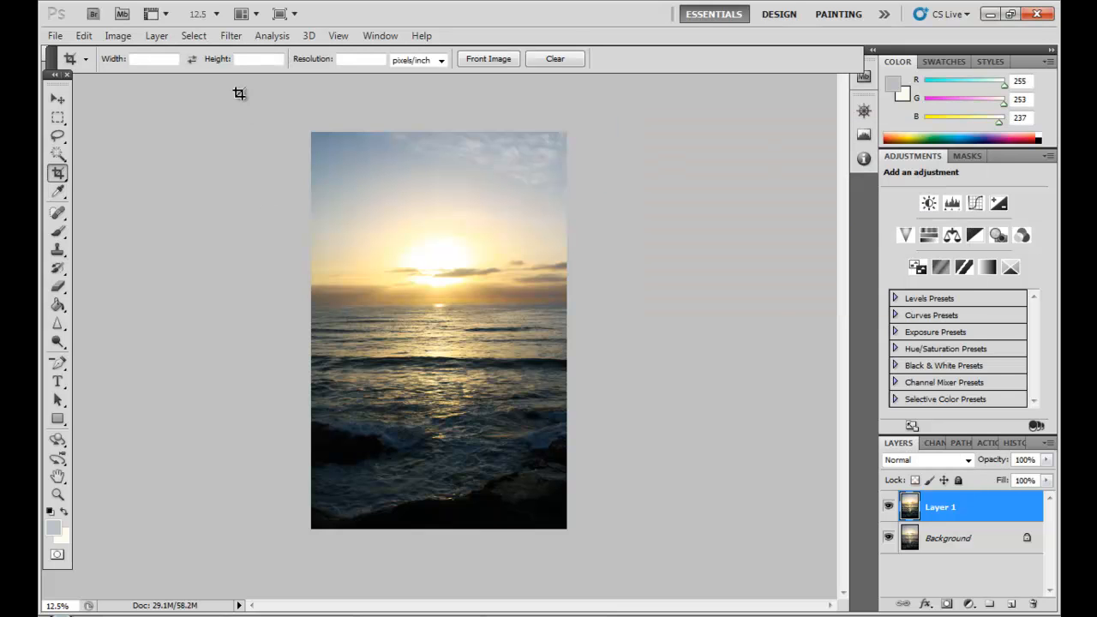
# Sharpen the duplicated layer with an Unsharp Mask, setting the radius to 35.6 pixels
pyautogui.click(232, 39)
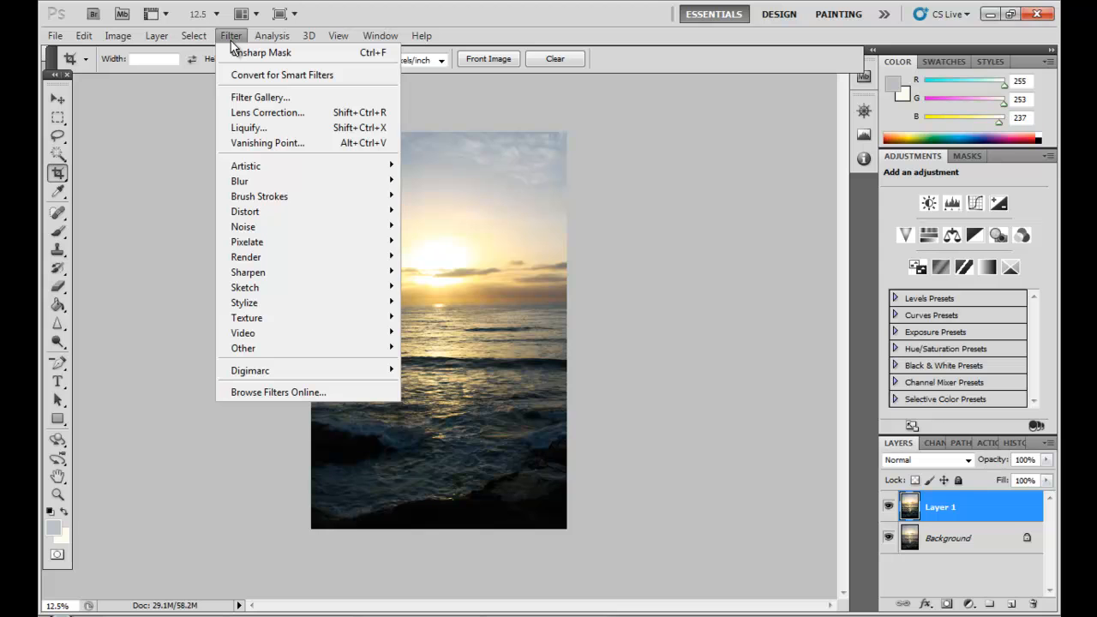
pyautogui.moveTo(295, 270)
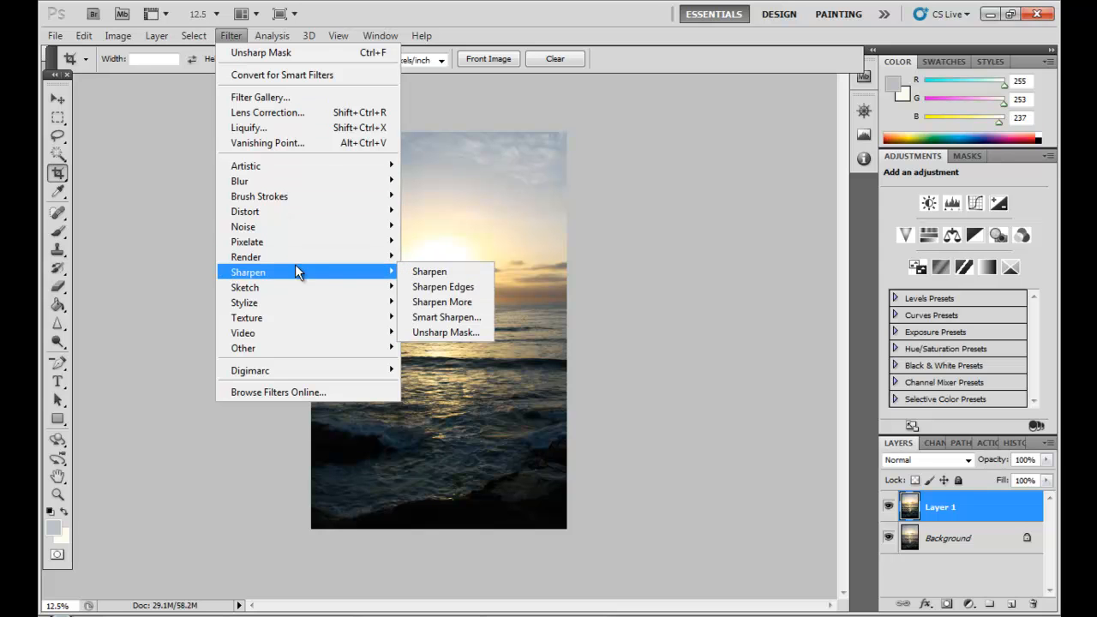
pyautogui.click(423, 332)
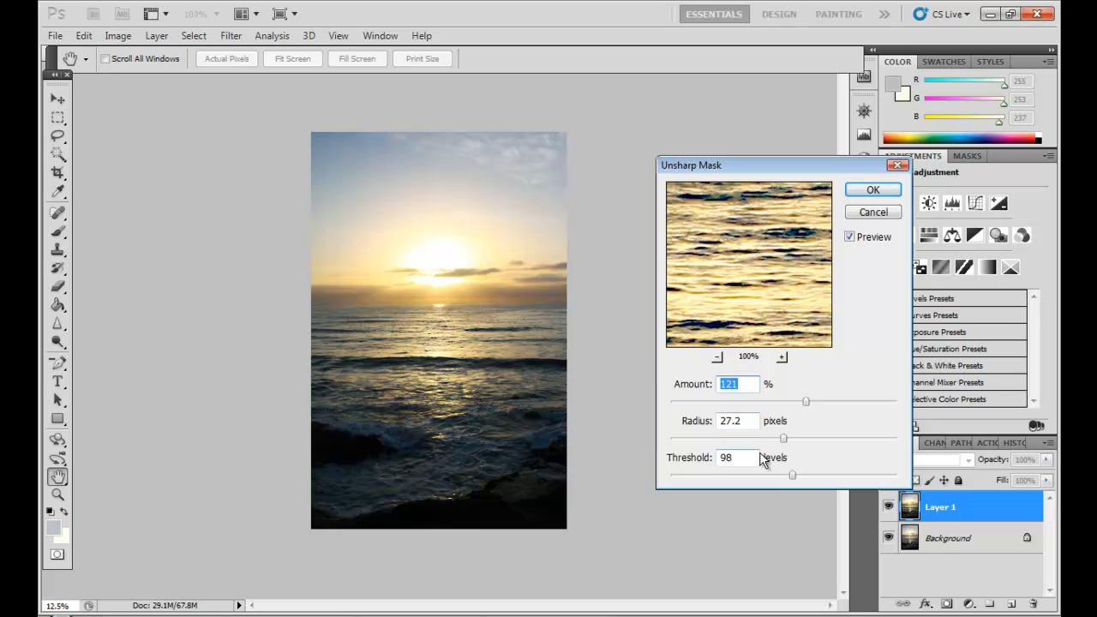
pyautogui.moveTo(783, 442); pyautogui.dragTo(793, 439)
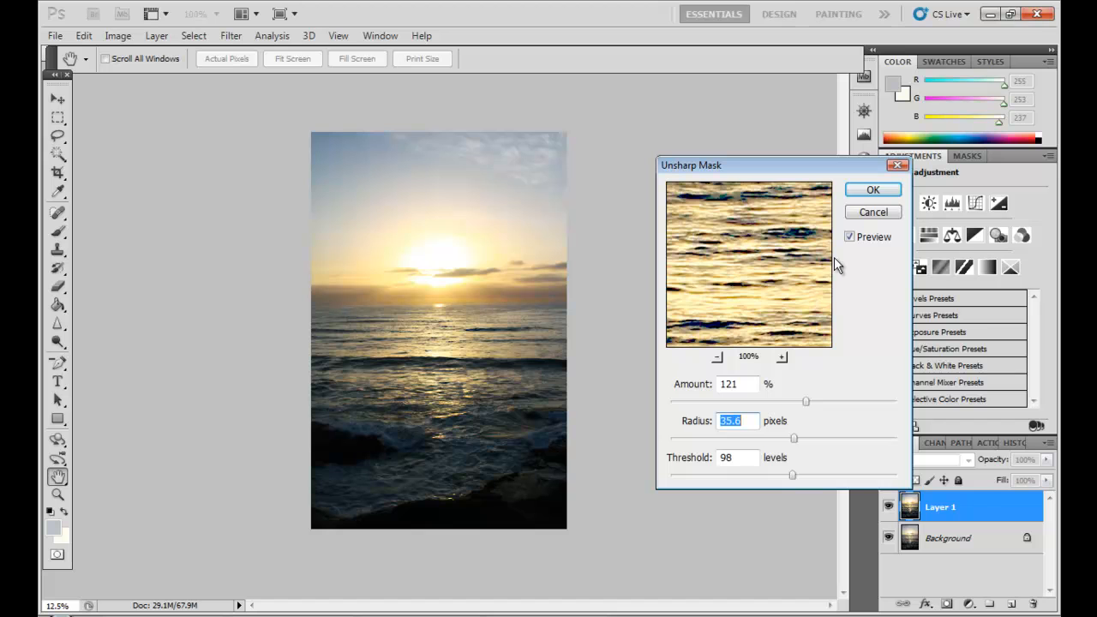
pyautogui.click(874, 189)
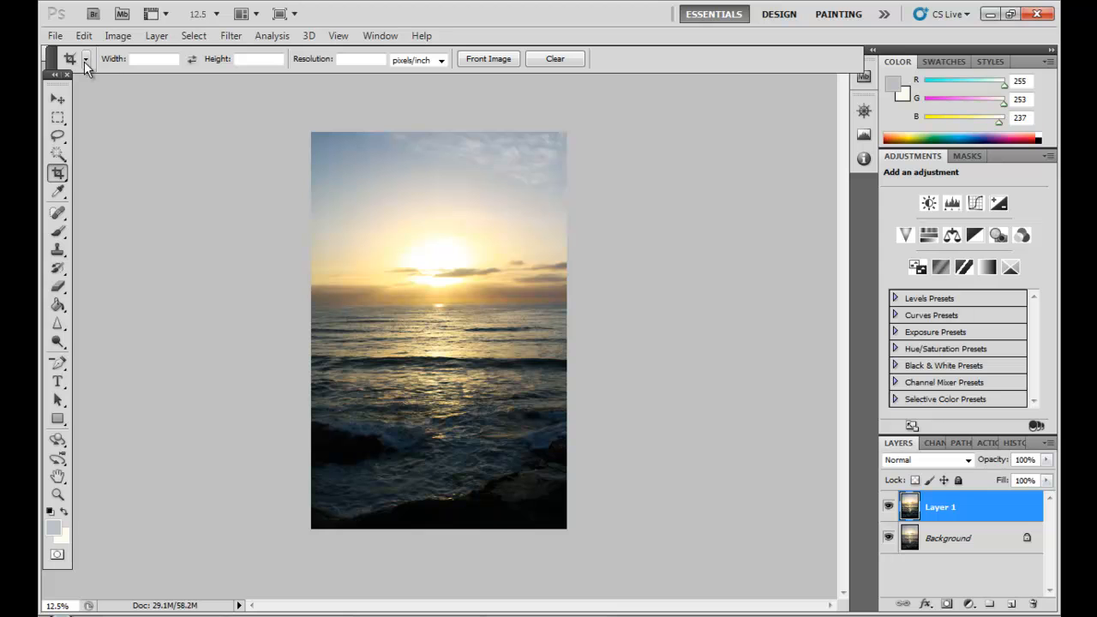
# Save the edited photo to the desktop as a JPEG named "cali sunset" at maximum quality 12 with the baseline standard format
pyautogui.click(53, 36)
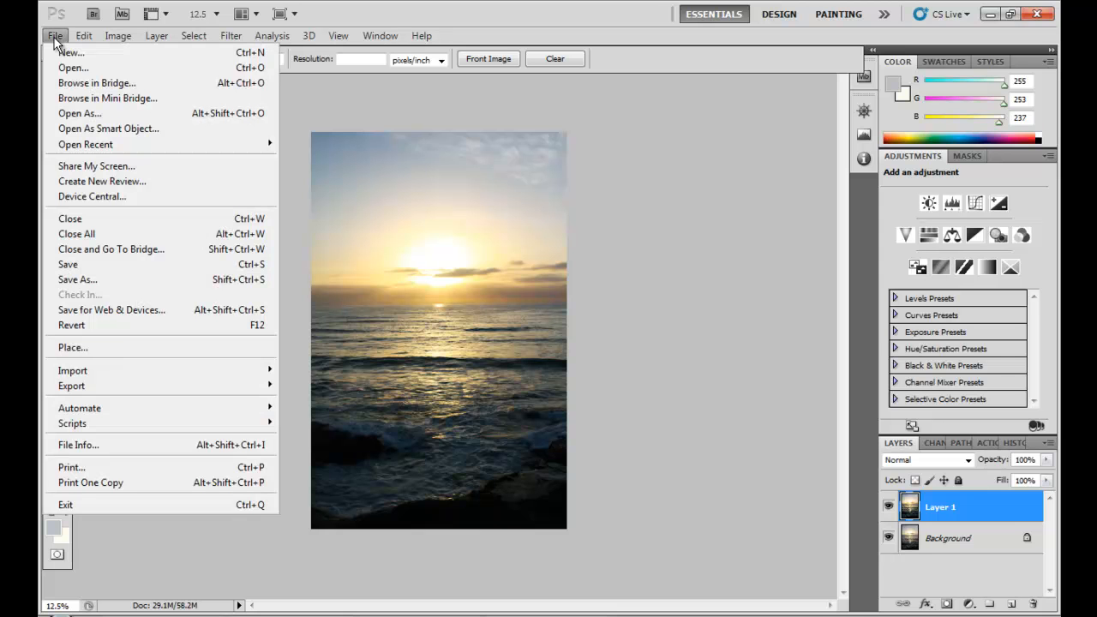
pyautogui.click(80, 280)
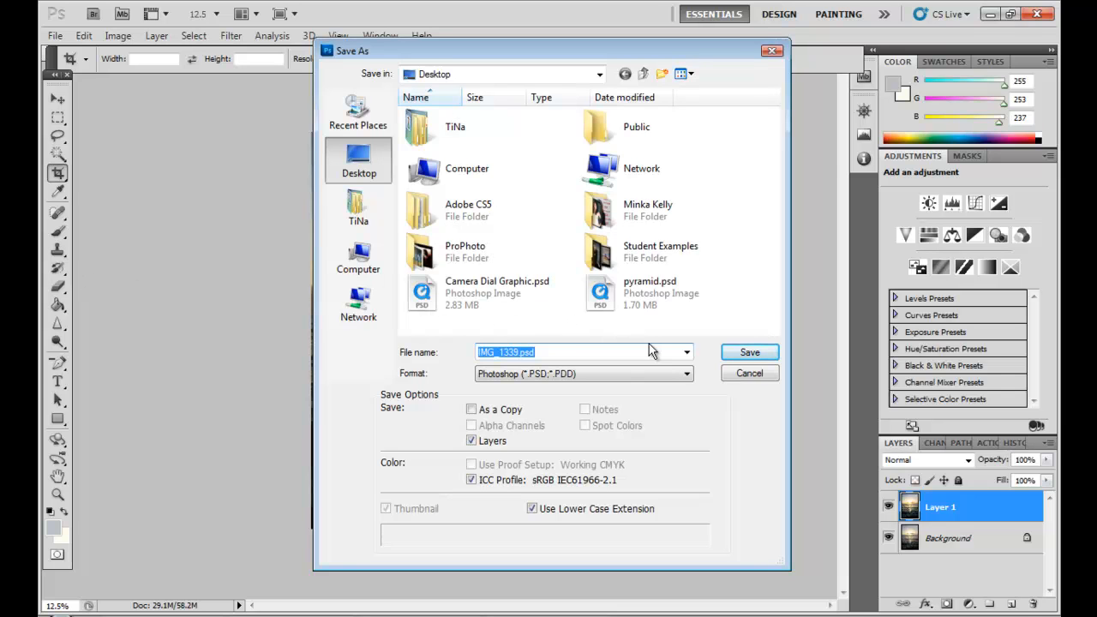
pyautogui.click(686, 374)
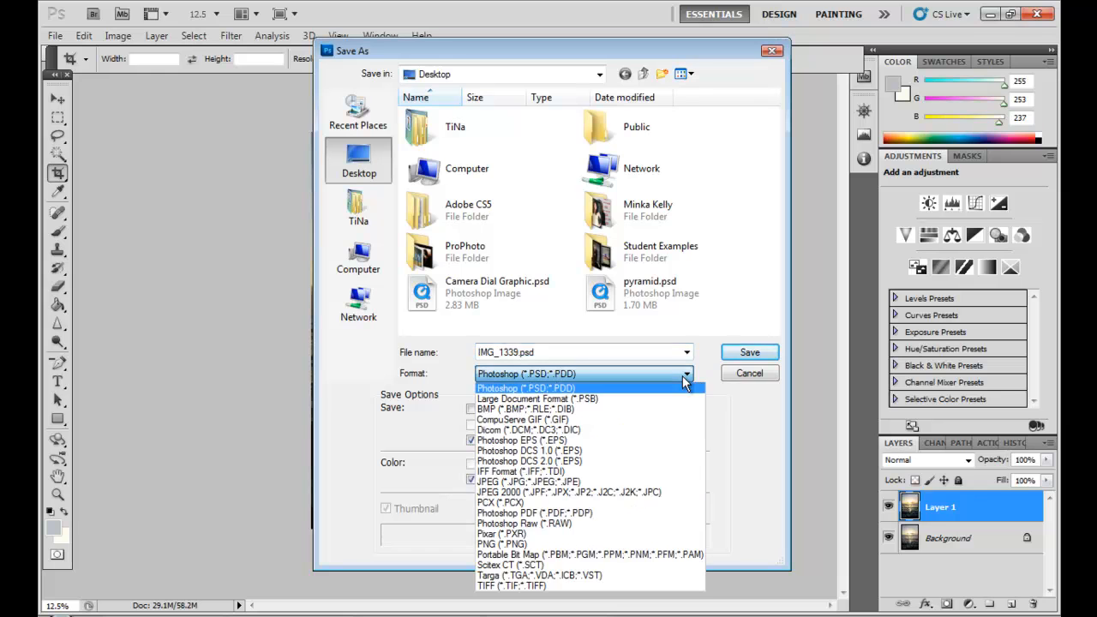
pyautogui.click(578, 483)
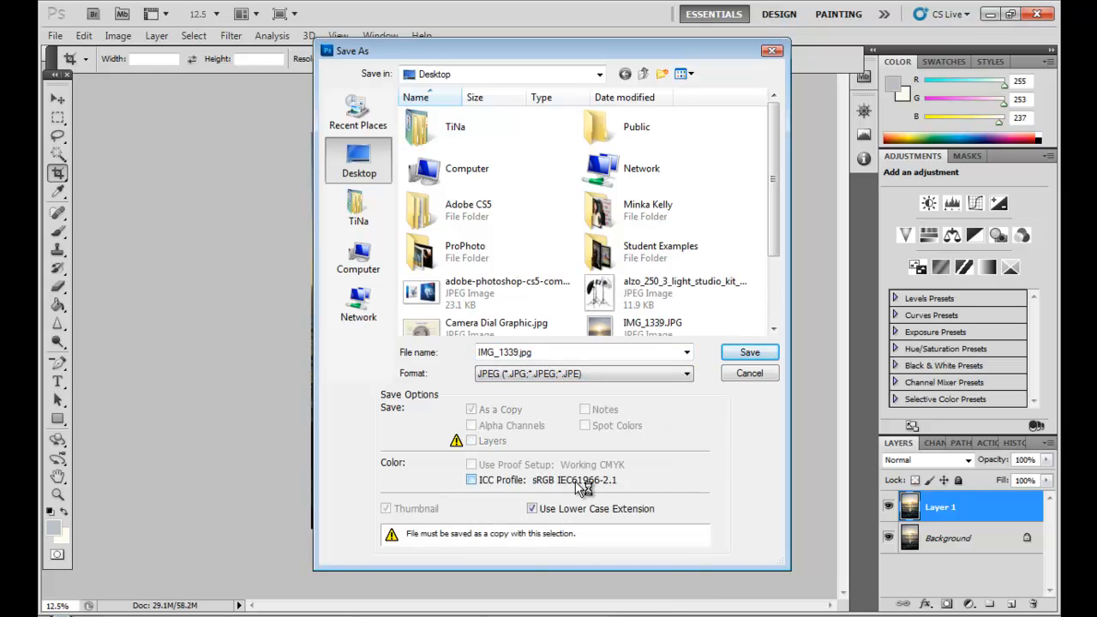
pyautogui.moveTo(543, 353); pyautogui.dragTo(477, 350)
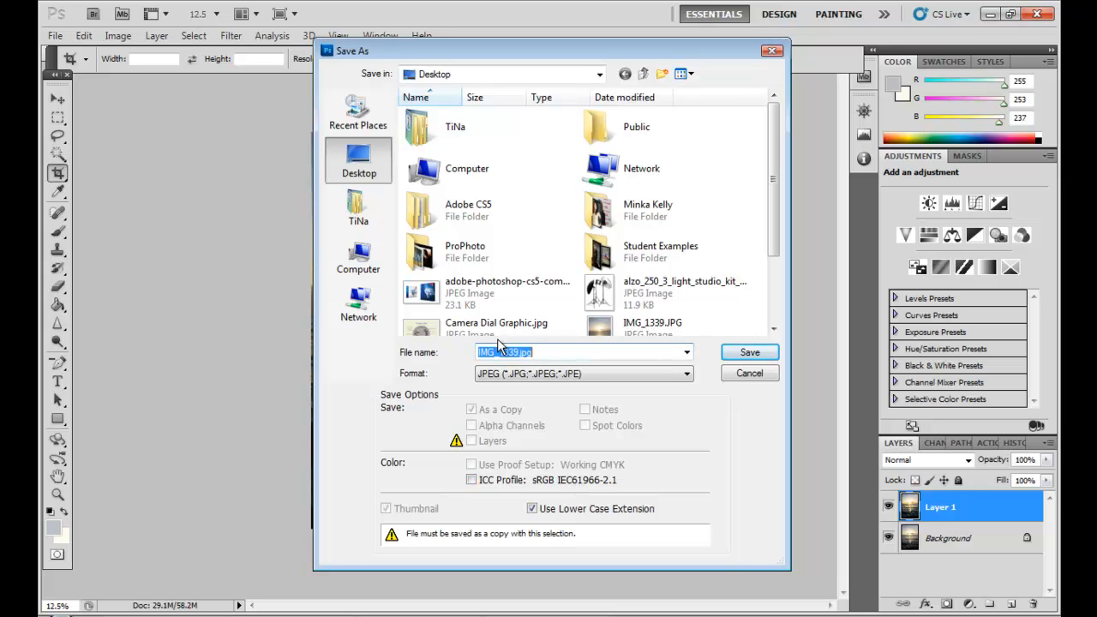
pyautogui.press('BackSpace')
pyautogui.write('cali s')
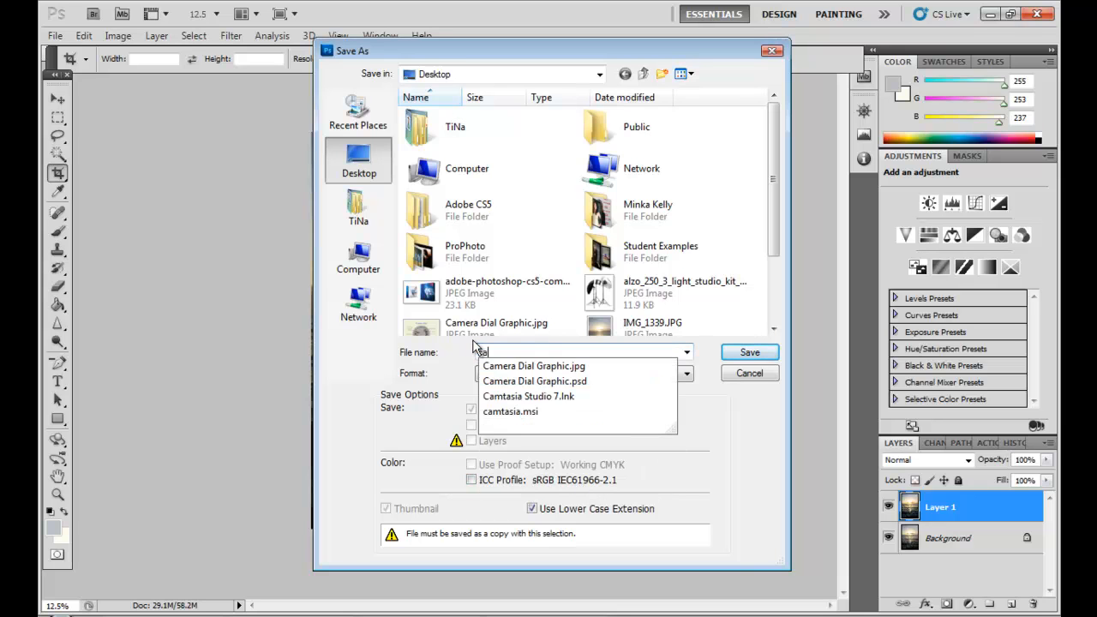
pyautogui.write('set')
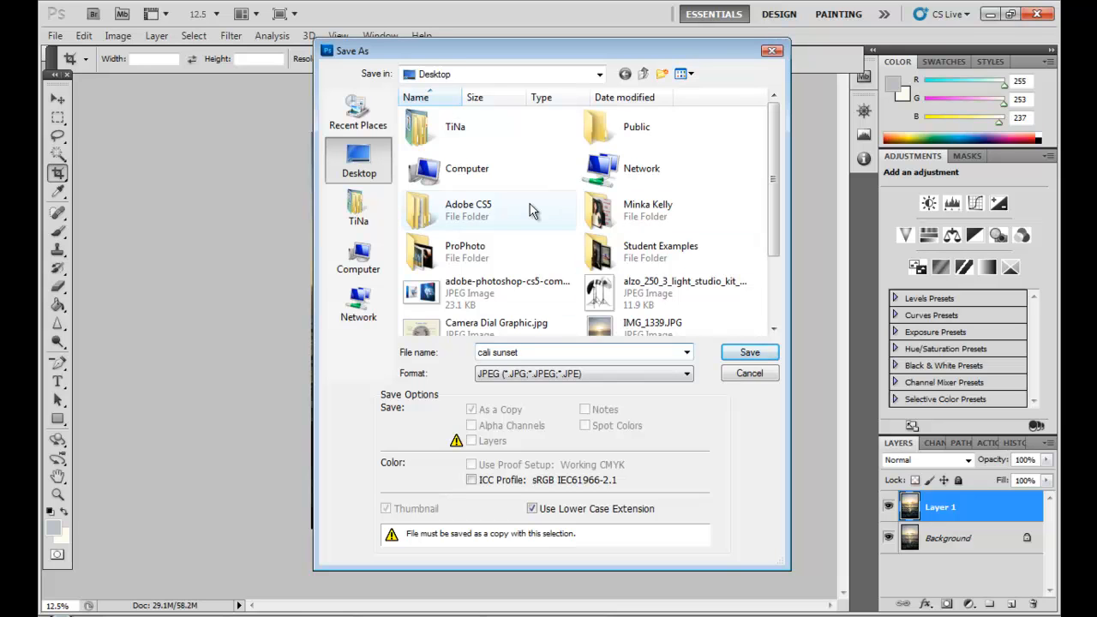
pyautogui.click(732, 358)
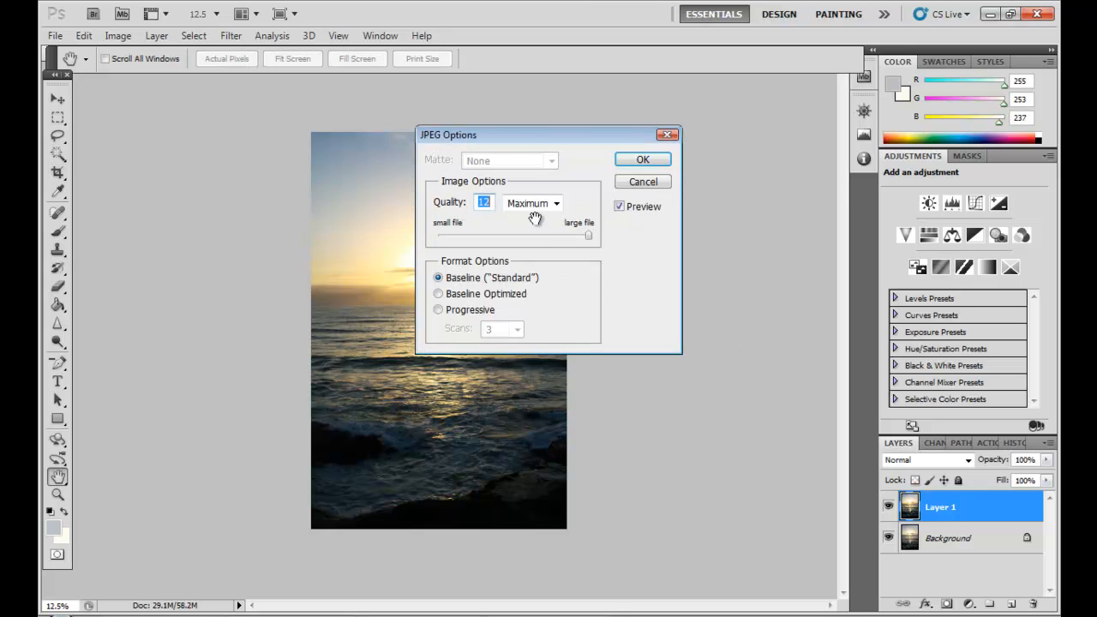
pyautogui.click(643, 160)
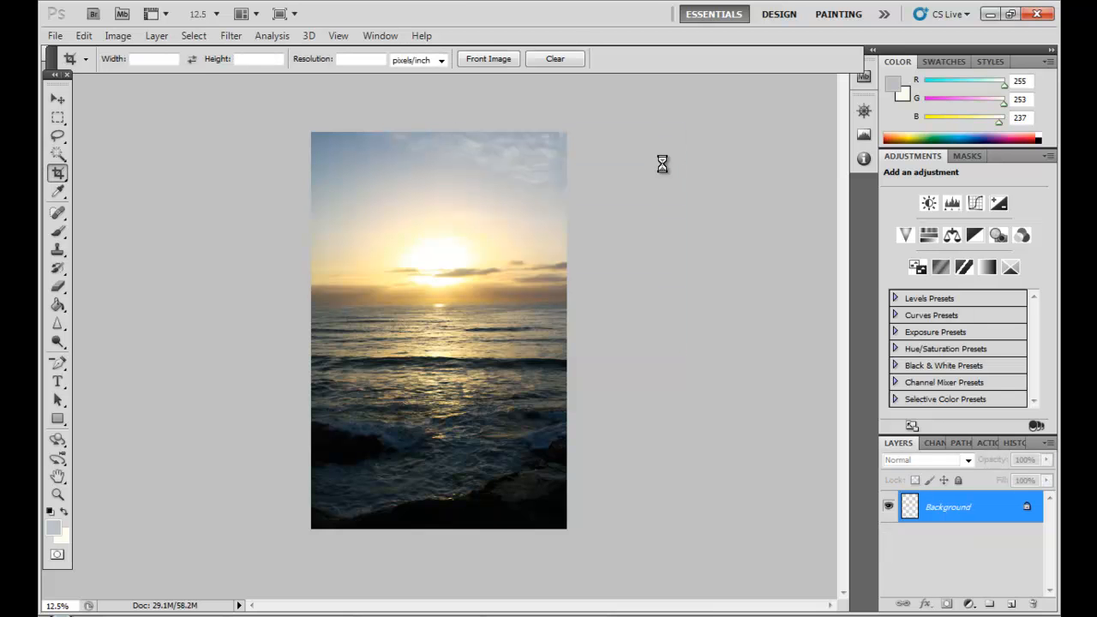